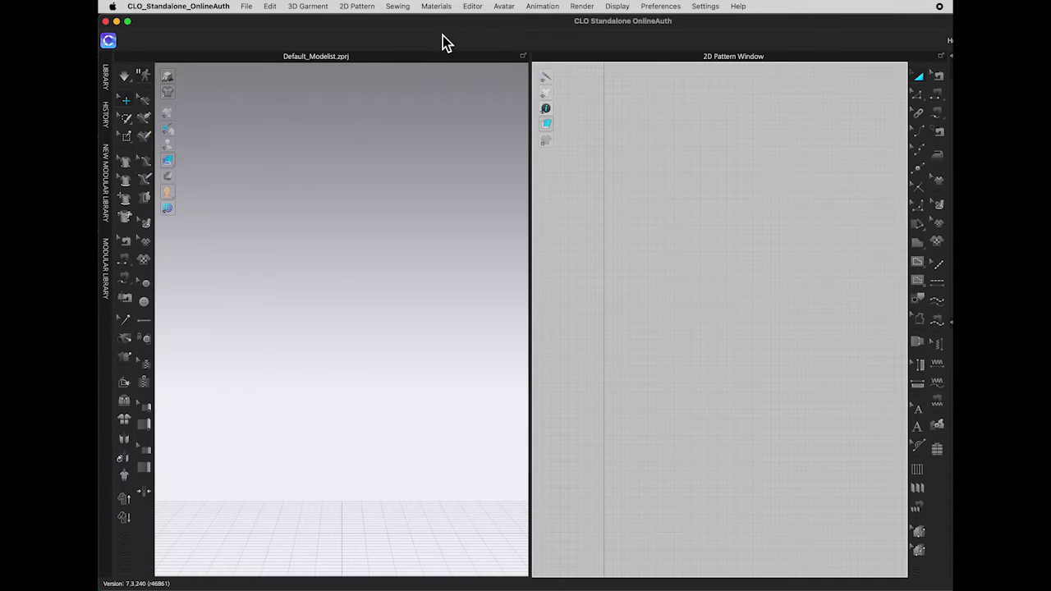
# - Turn on Group Tools for the toolbars in the User Interface section of the user settings
pyautogui.click(711, 8)
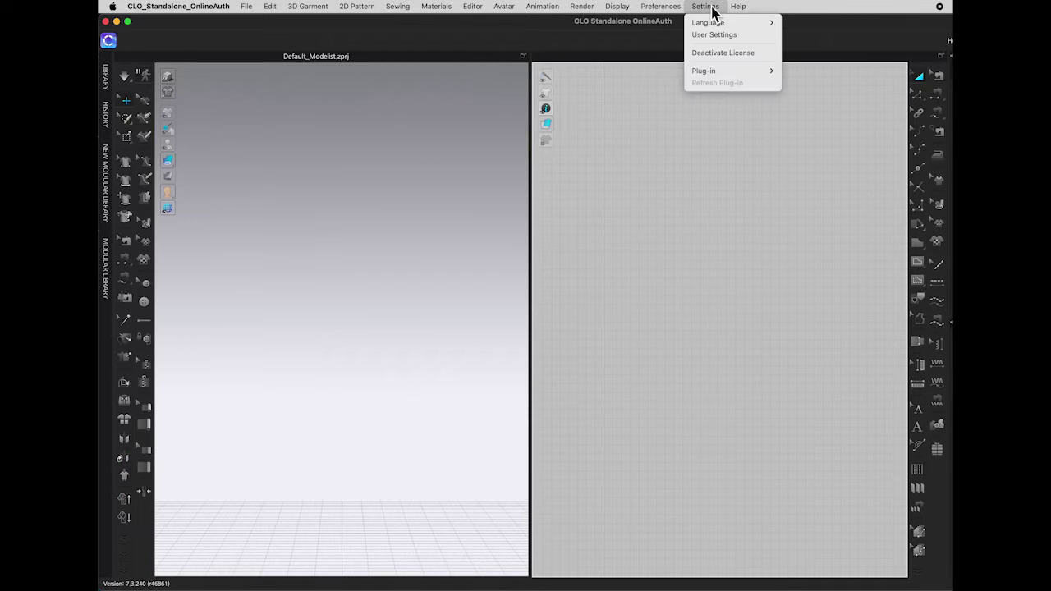
pyautogui.click(724, 36)
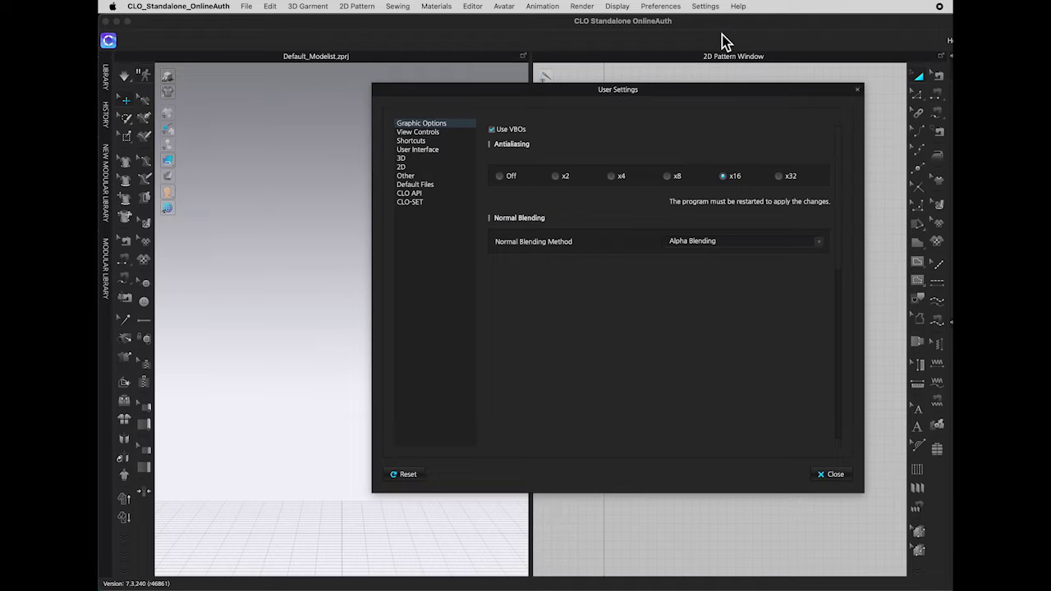
pyautogui.click(411, 153)
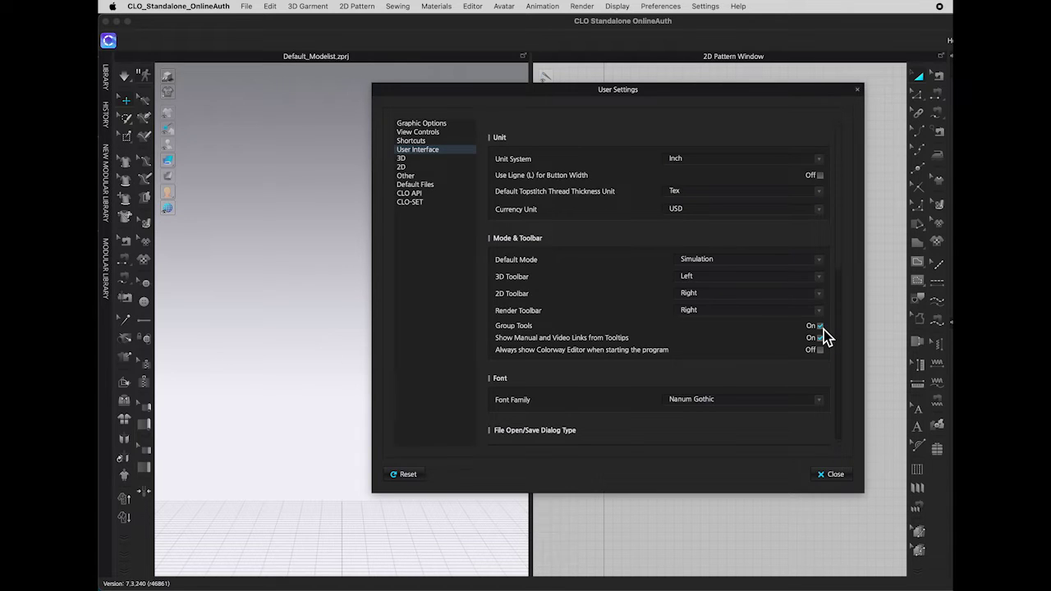
pyautogui.click(834, 475)
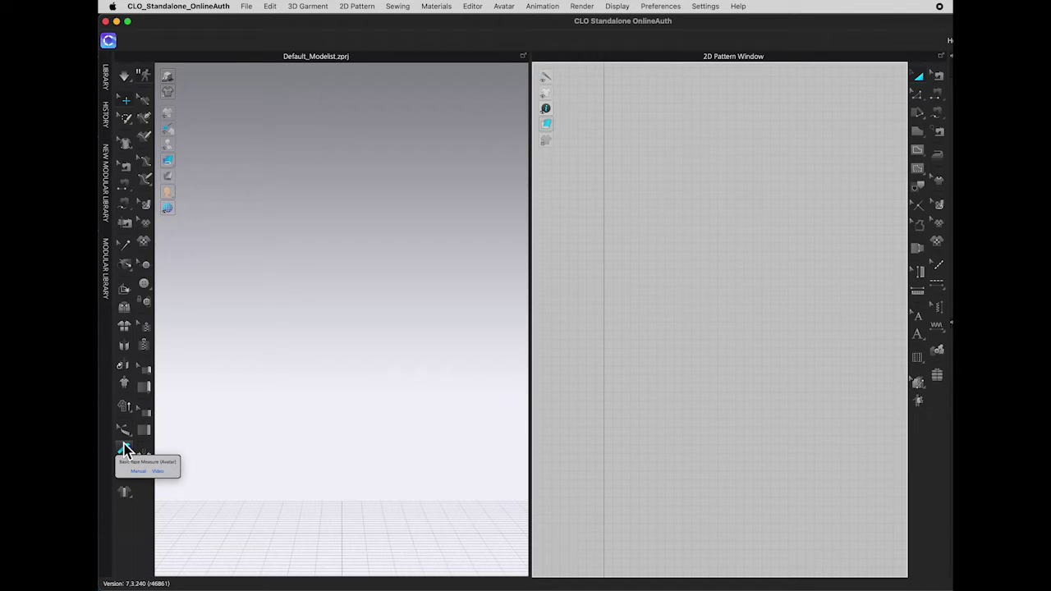
pyautogui.click(124, 451)
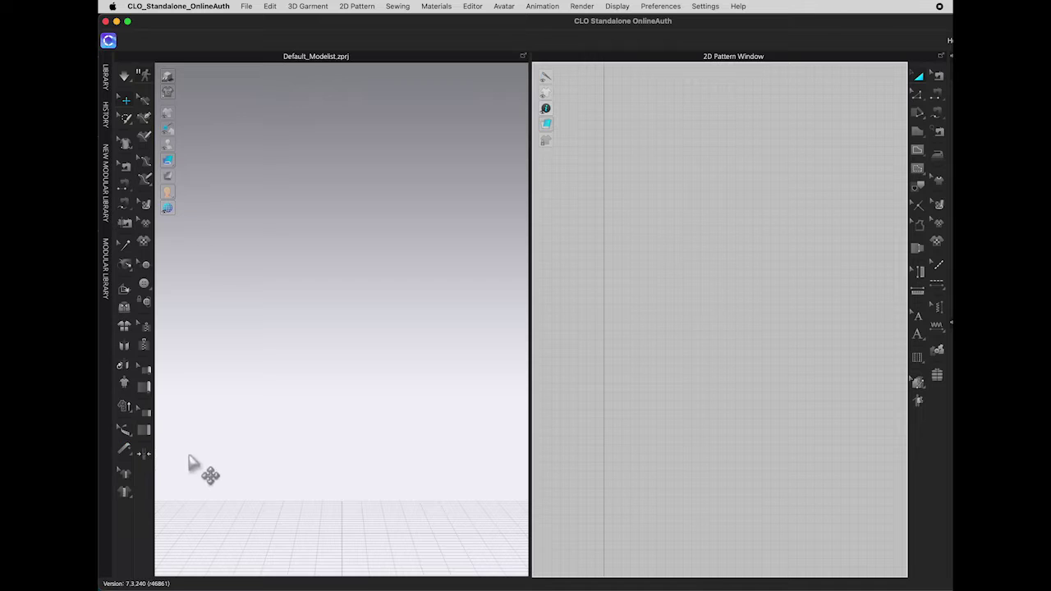
pyautogui.click(133, 456)
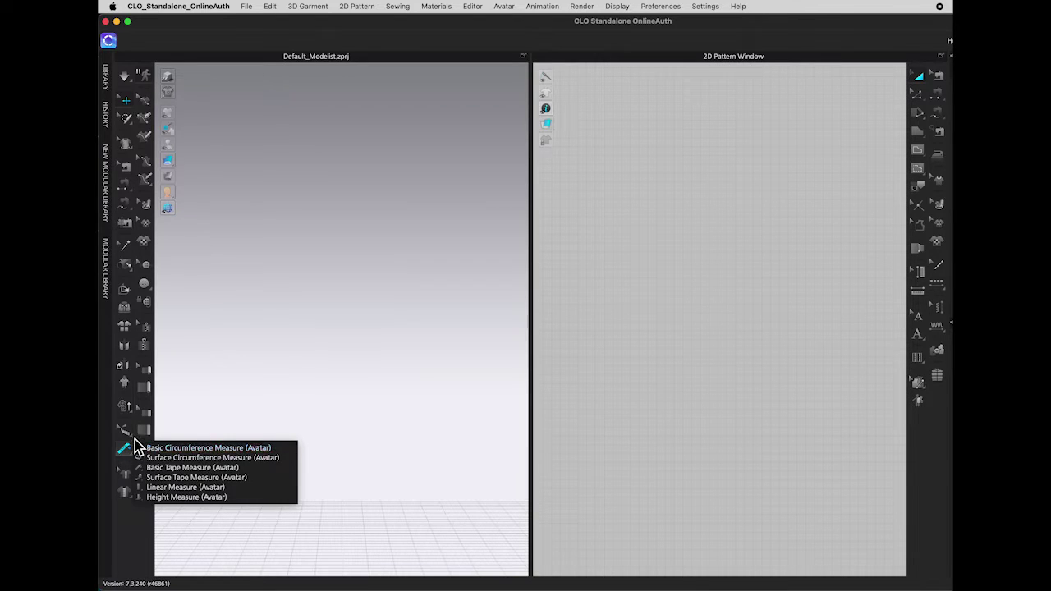
pyautogui.click(191, 448)
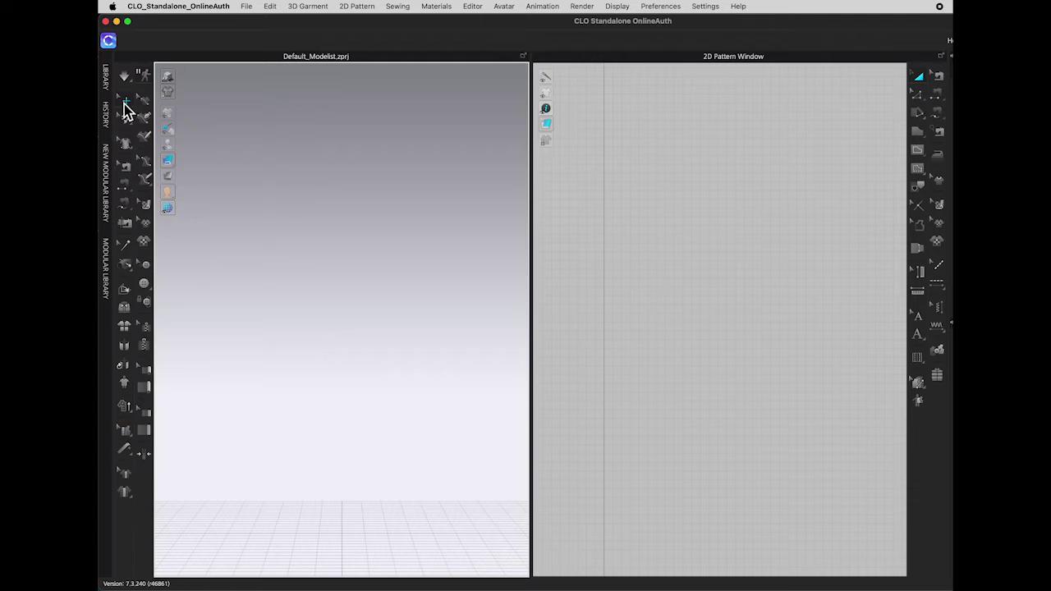
pyautogui.click(503, 6)
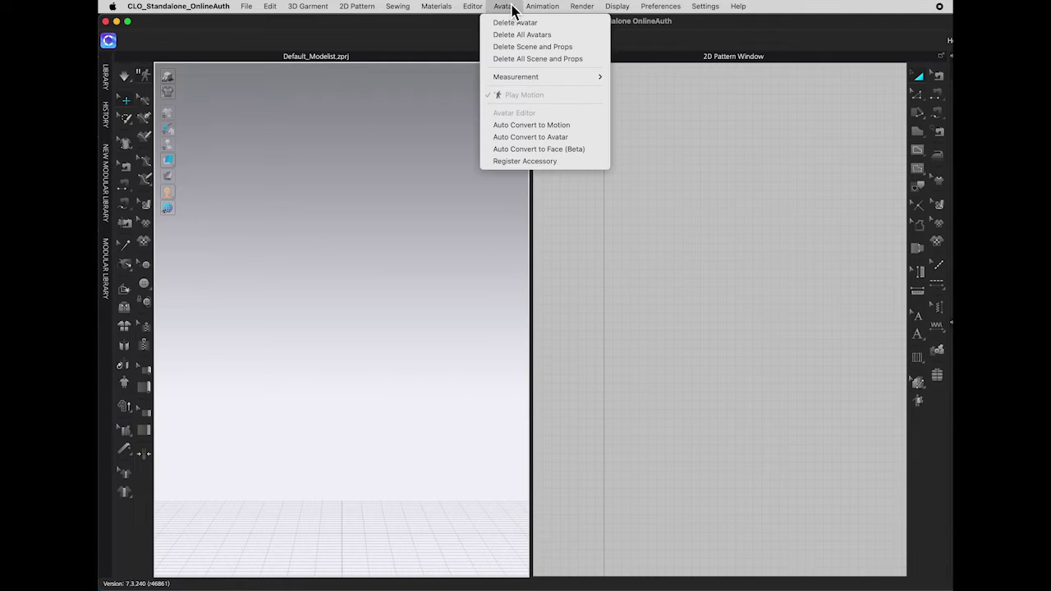
pyautogui.moveTo(542, 79)
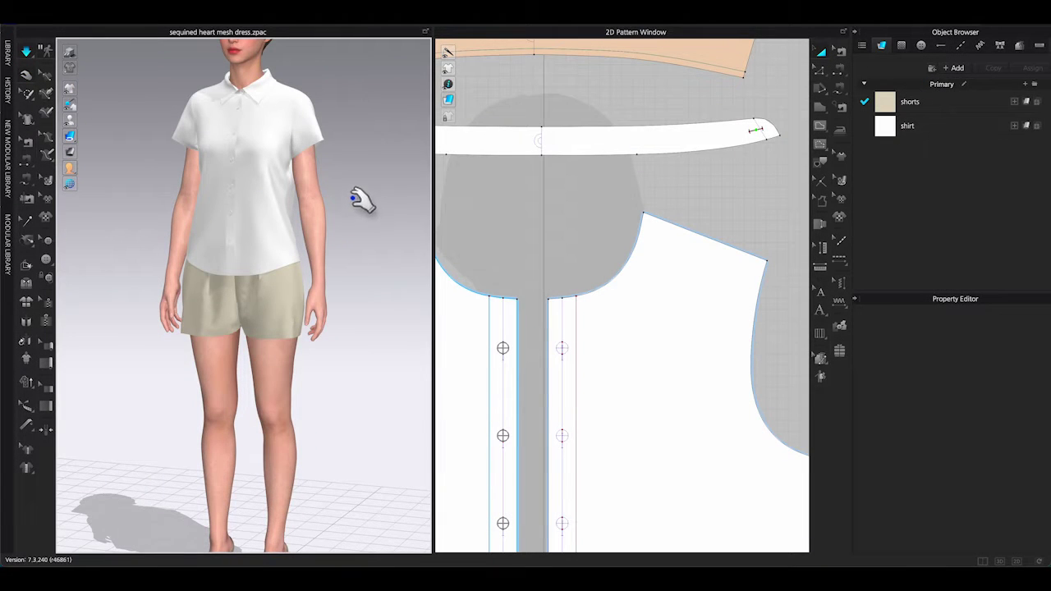
# - Stop the simulation and inspect how the shirt's collar and shoulders sit on the avatar from the side and front
pyautogui.press('space')
pyautogui.moveTo(363, 187); pyautogui.dragTo(320, 197, button='right')
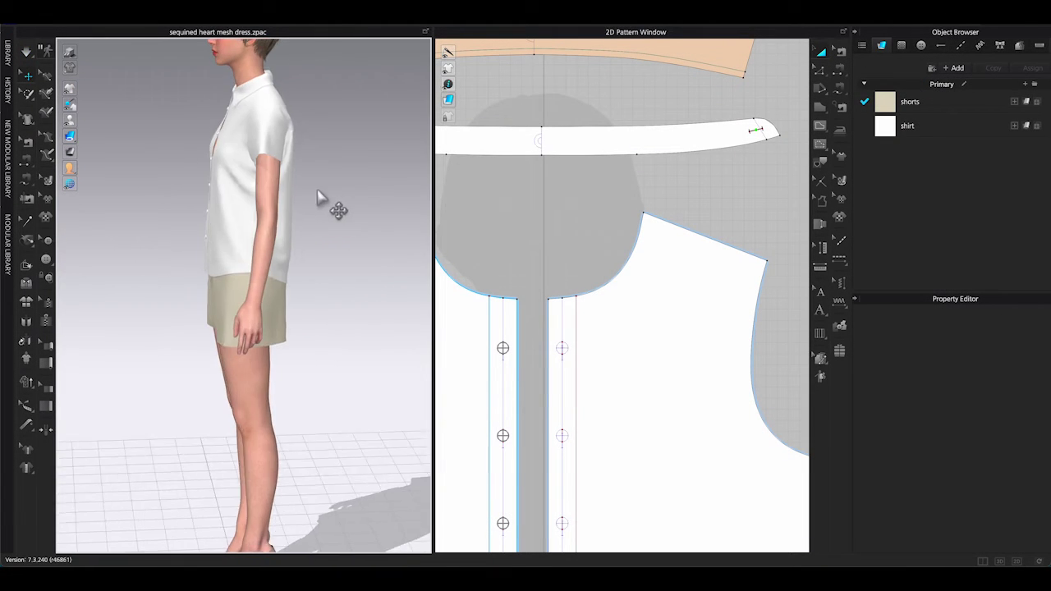
pyautogui.moveTo(319, 197); pyautogui.dragTo(304, 327, button='middle')
pyautogui.scroll(-2, 289, 301)
pyautogui.scroll(-2, 289, 302)
pyautogui.moveTo(286, 305); pyautogui.dragTo(280, 318, button='right')
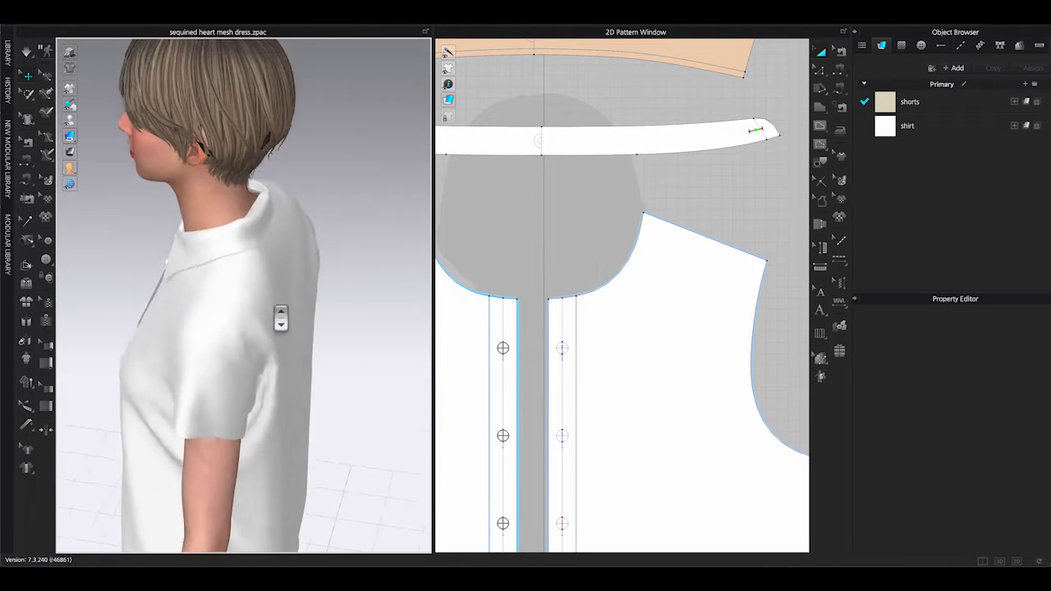
pyautogui.scroll(-2, 281, 312)
pyautogui.moveTo(289, 262); pyautogui.dragTo(312, 200, button='right')
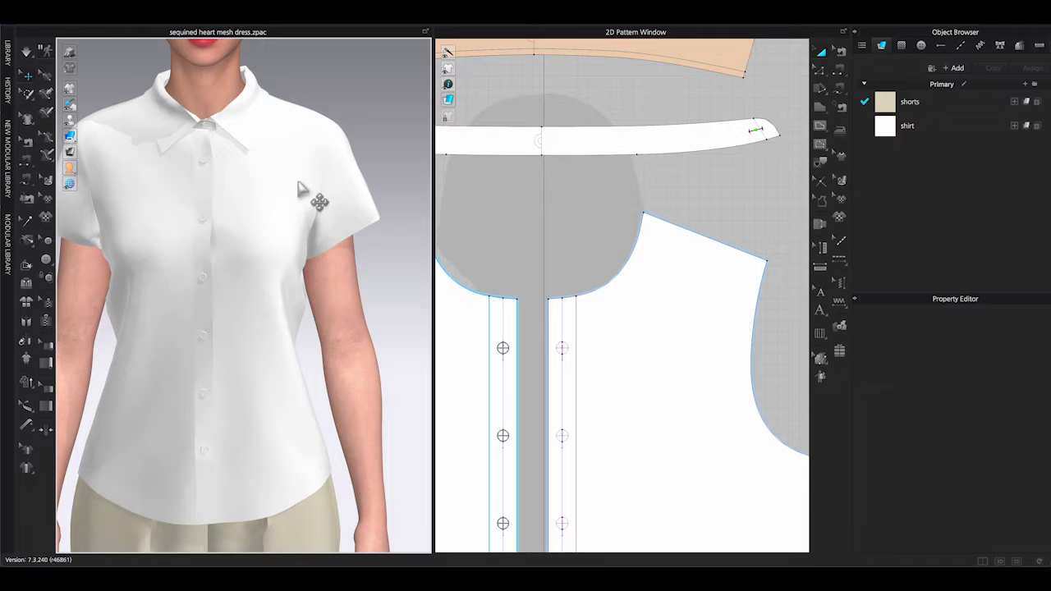
# - Pull the shirt front while simulating, and check the front shoulder line's length on the 2D pattern
pyautogui.click(213, 181)
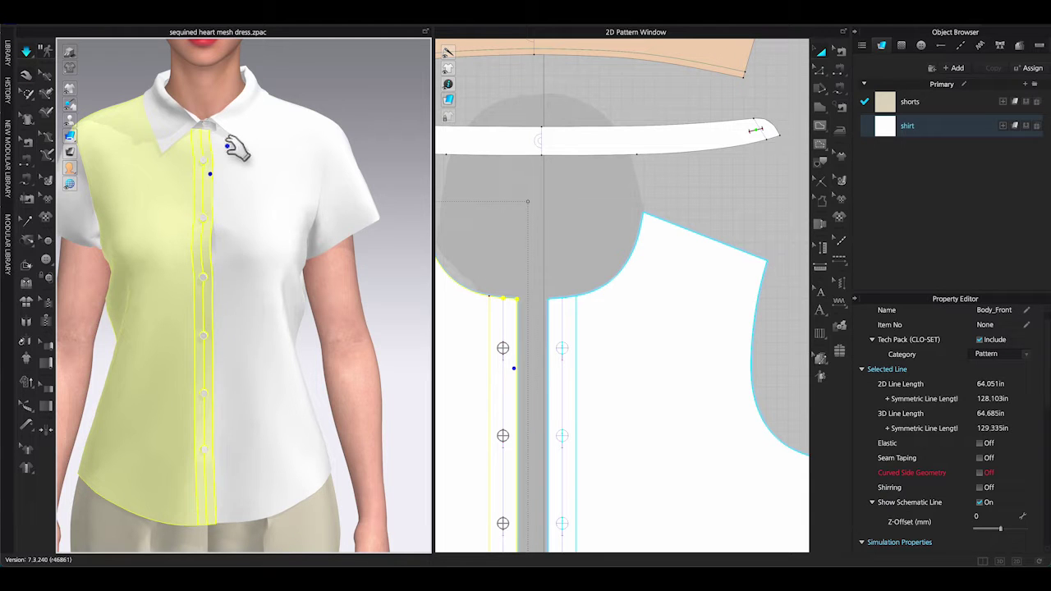
pyautogui.click(380, 183)
pyautogui.moveTo(380, 182); pyautogui.dragTo(226, 207, button='right')
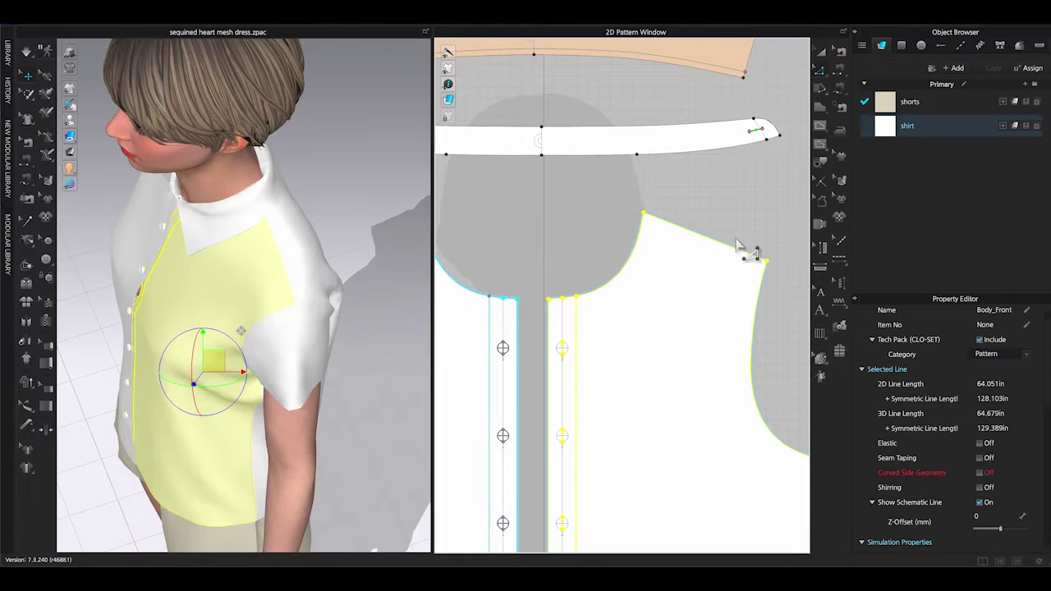
pyautogui.click(745, 244)
pyautogui.click(742, 261)
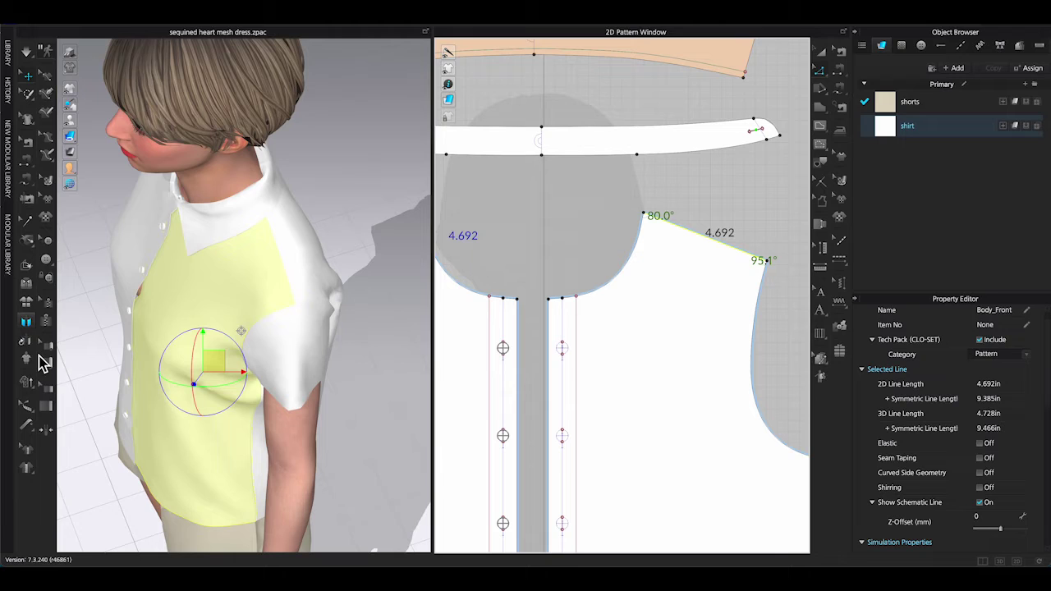
# - Create an avatar tape measure about 4.6 in long along the shoulder, from the base of the neck to the shoulder point
pyautogui.click(30, 428)
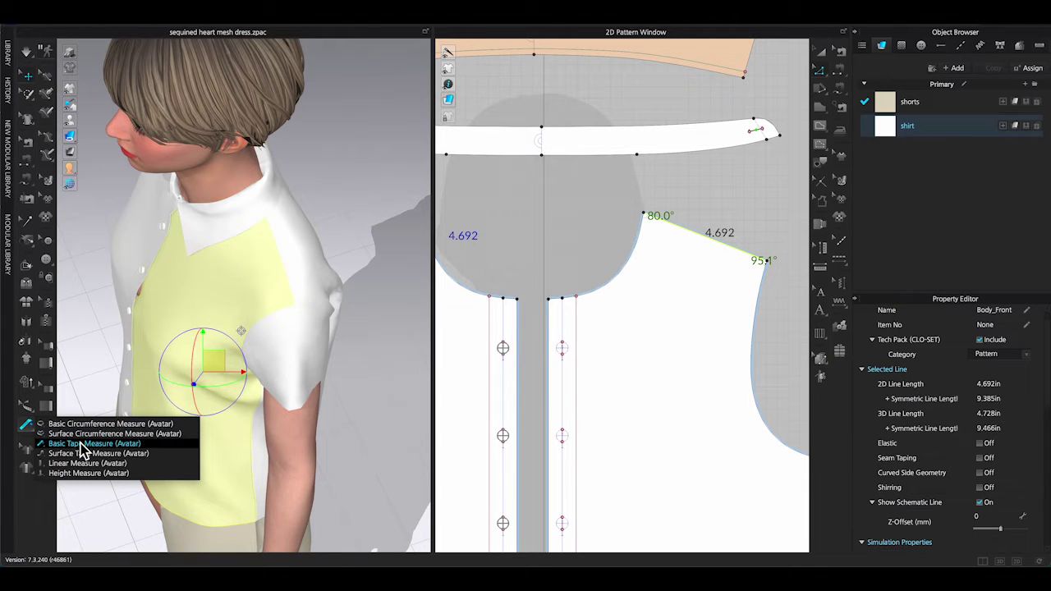
pyautogui.click(110, 433)
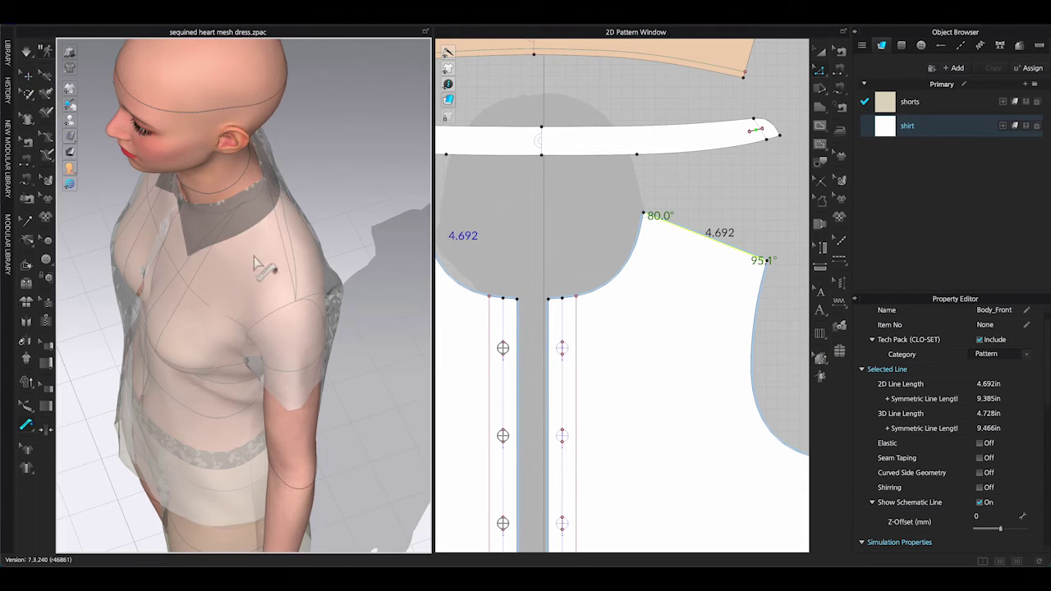
pyautogui.click(247, 210)
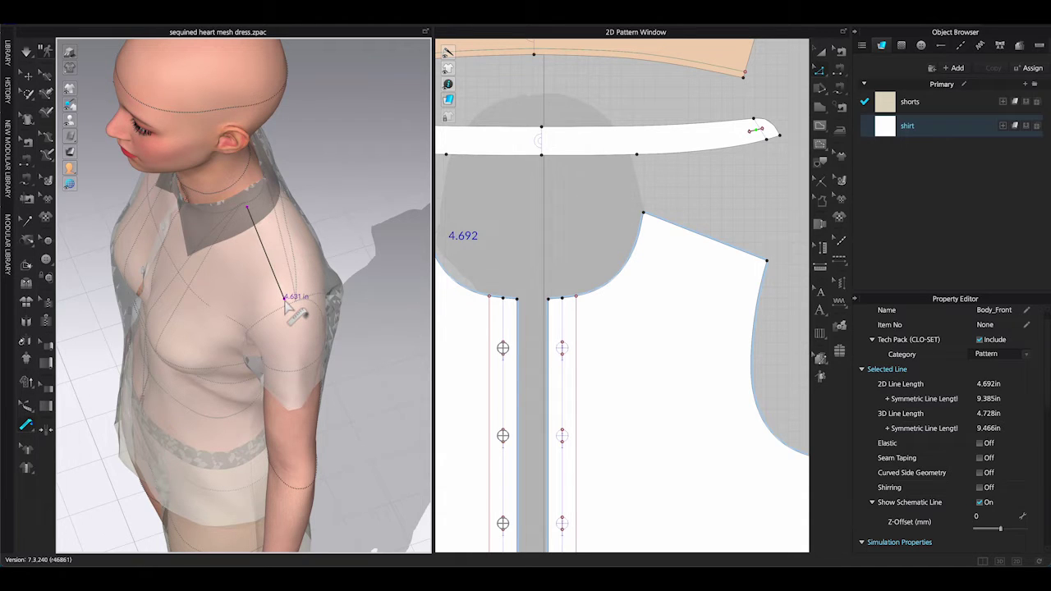
pyautogui.click(286, 299)
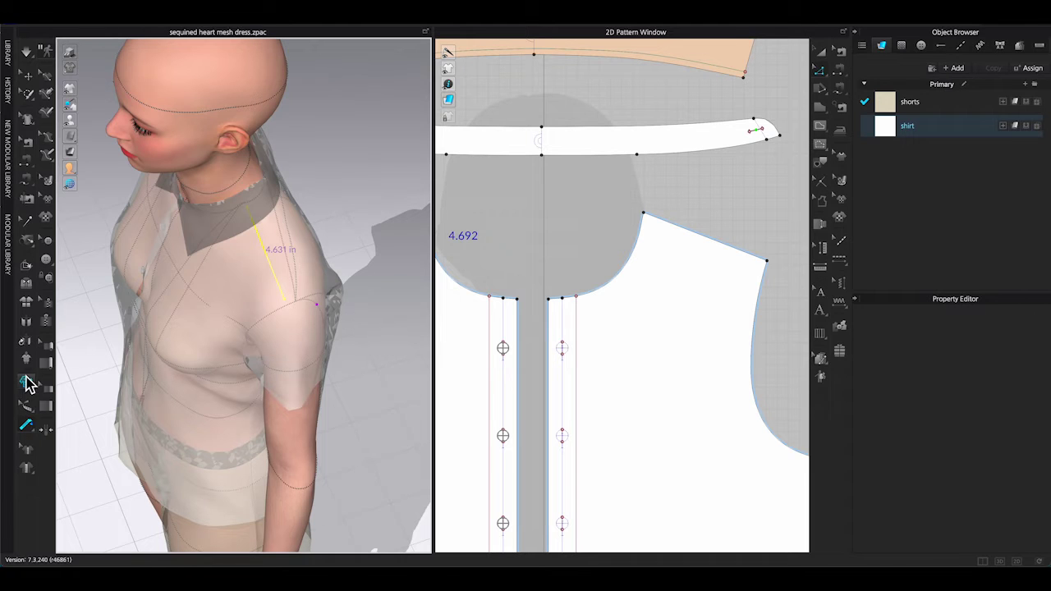
# - Attach the shirt's front shoulder seam to the avatar's shoulder tape measure with Attach to Measure (Avatar)
pyautogui.click(25, 418)
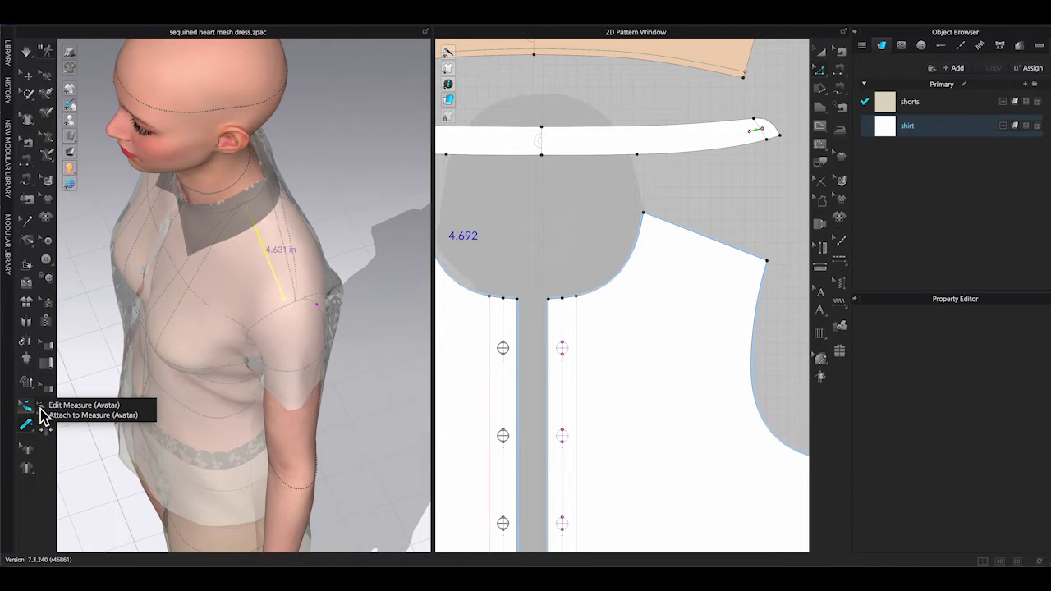
pyautogui.click(87, 419)
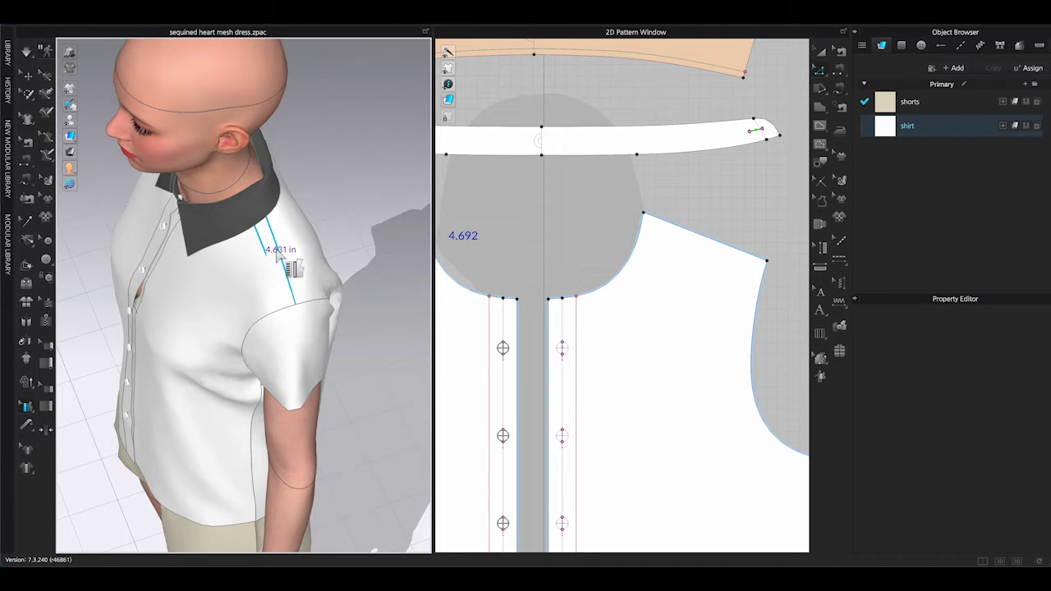
pyautogui.click(277, 251)
pyautogui.click(268, 256)
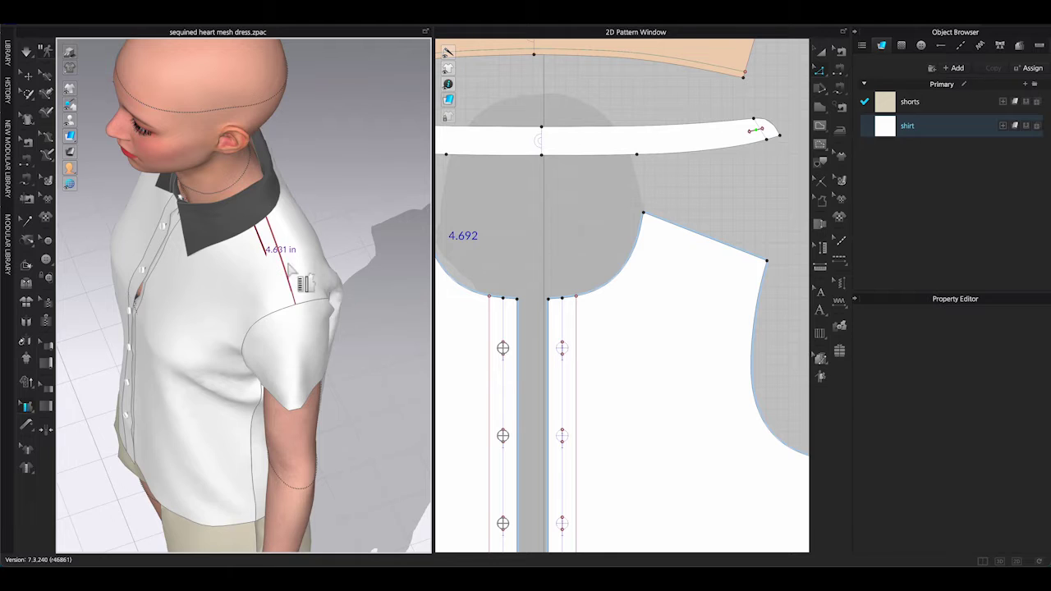
# - Simulate the garment and pull the shirt front to test the attachment at the shoulder
pyautogui.press('q')
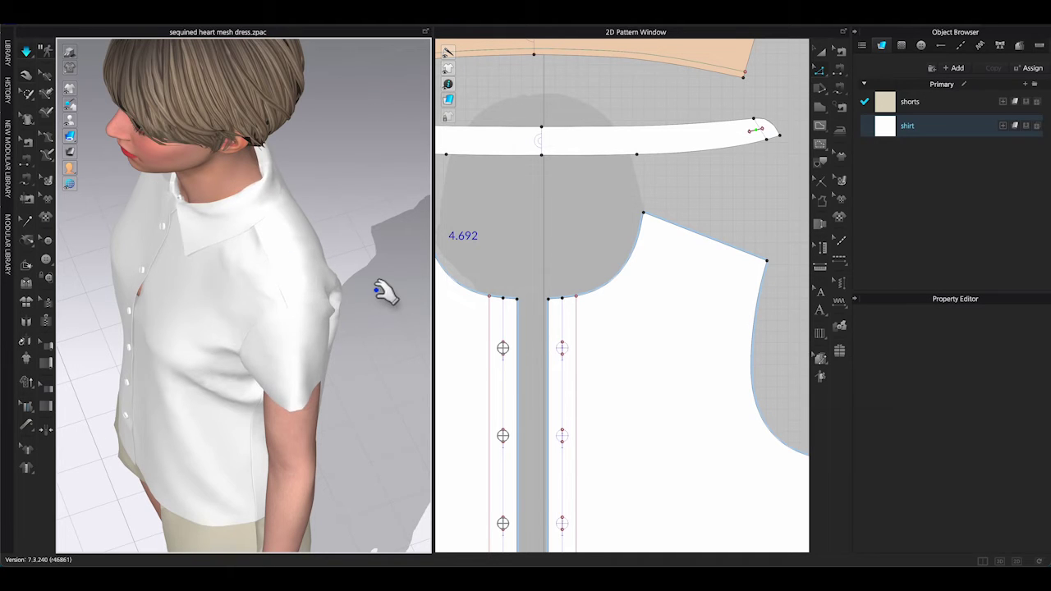
pyautogui.moveTo(279, 279); pyautogui.dragTo(223, 294, button='right')
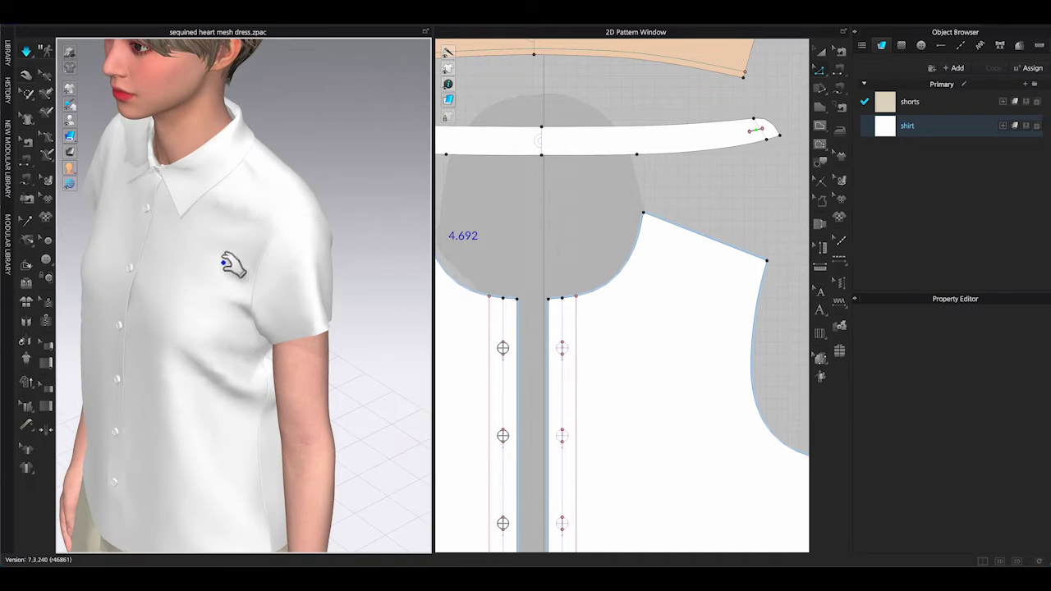
pyautogui.click(217, 297)
pyautogui.moveTo(293, 293); pyautogui.dragTo(247, 304, button='right')
# - Move both end points of the avatar's shoulder measure, making it about 4.7 in long, and simulate the attached shirt
pyautogui.click(25, 409)
pyautogui.click(34, 415)
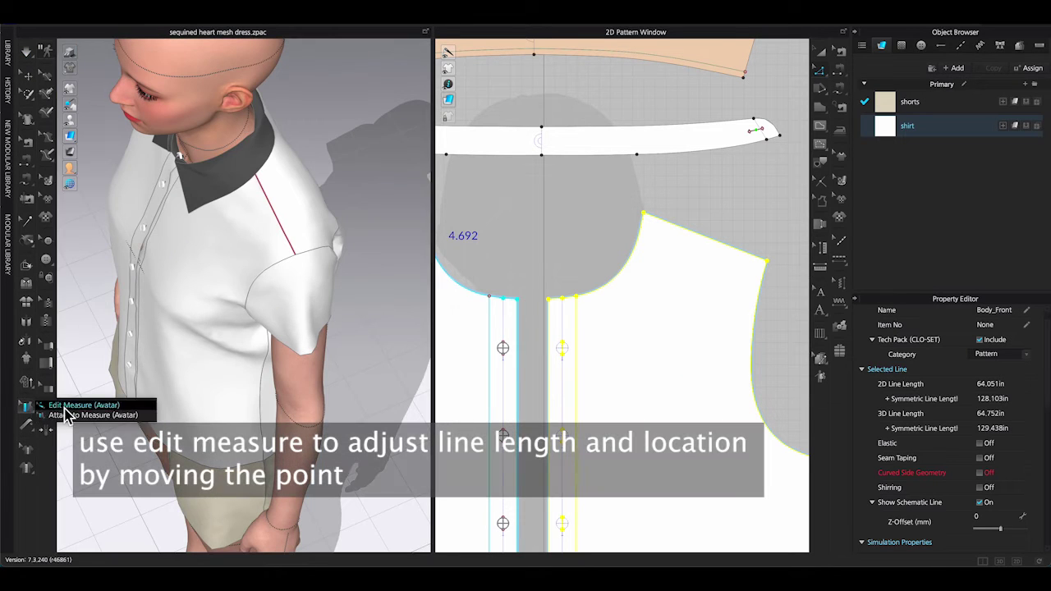
pyautogui.click(65, 407)
pyautogui.scroll(-3, 327, 191)
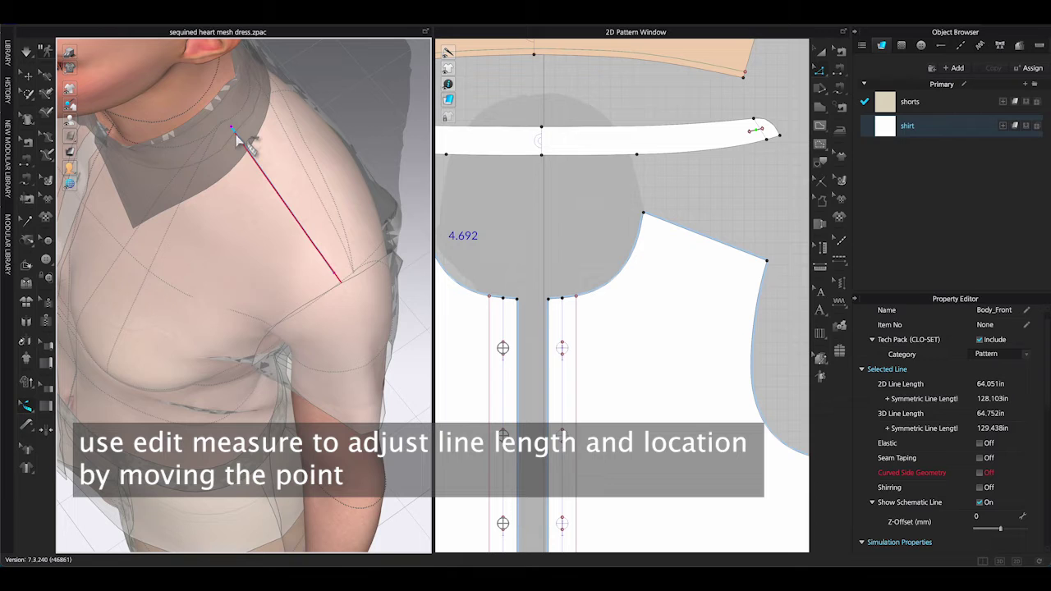
pyautogui.moveTo(251, 140); pyautogui.dragTo(239, 140)
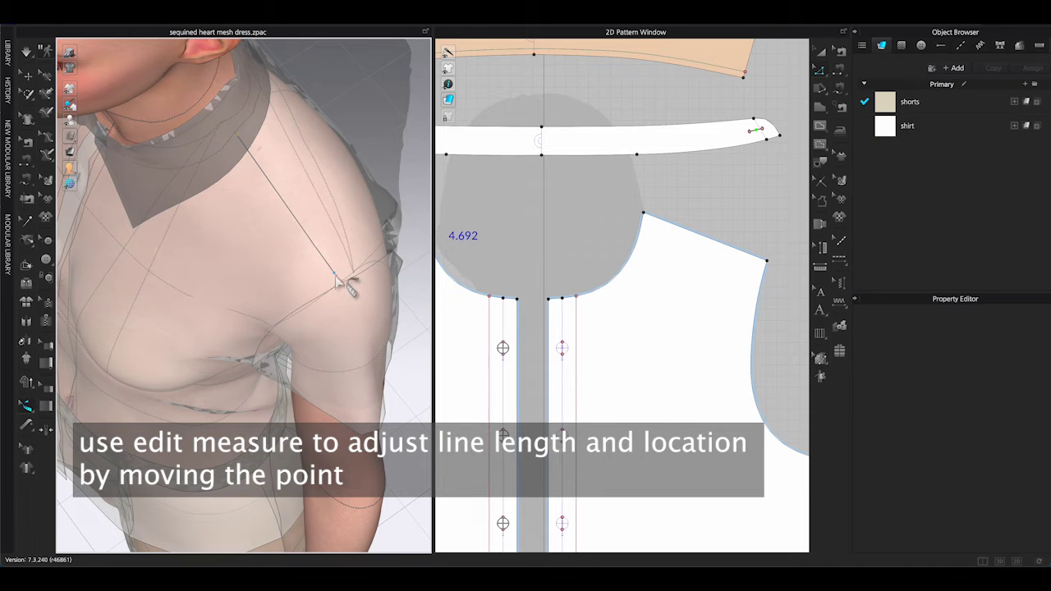
pyautogui.moveTo(336, 275); pyautogui.dragTo(342, 285)
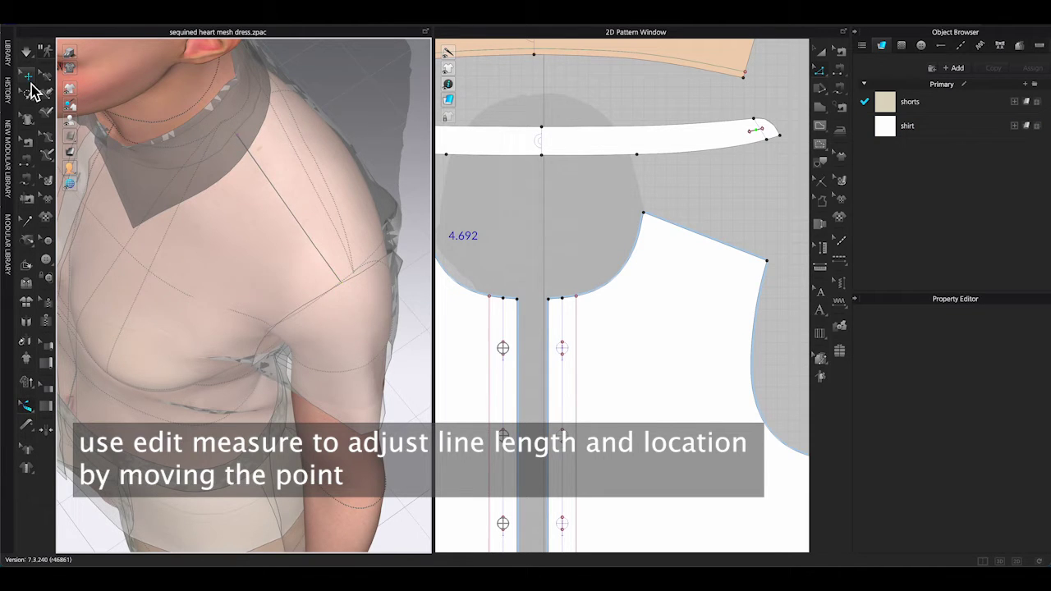
pyautogui.click(26, 51)
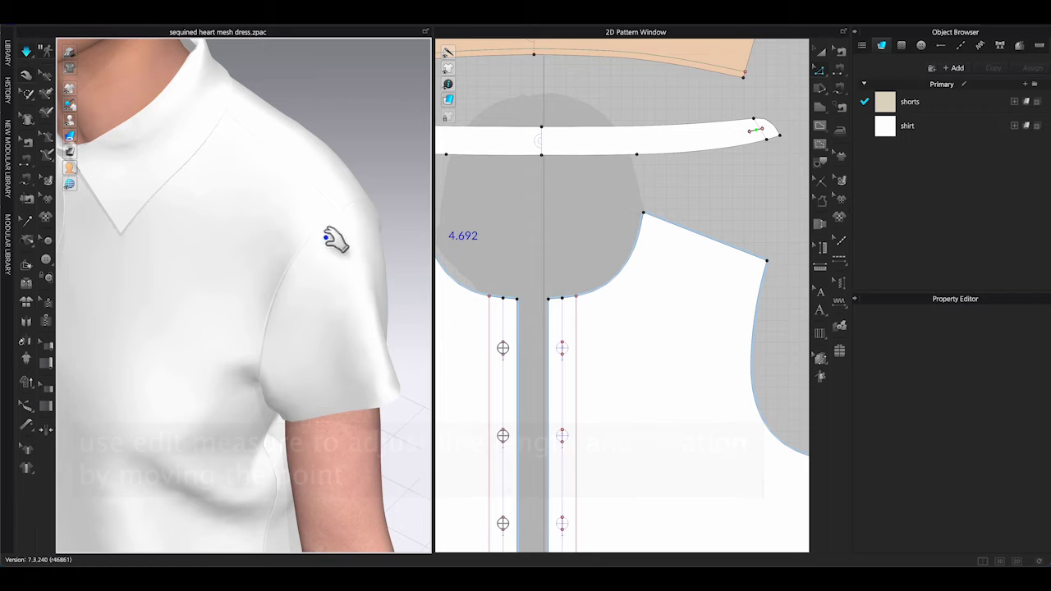
pyautogui.click(234, 217)
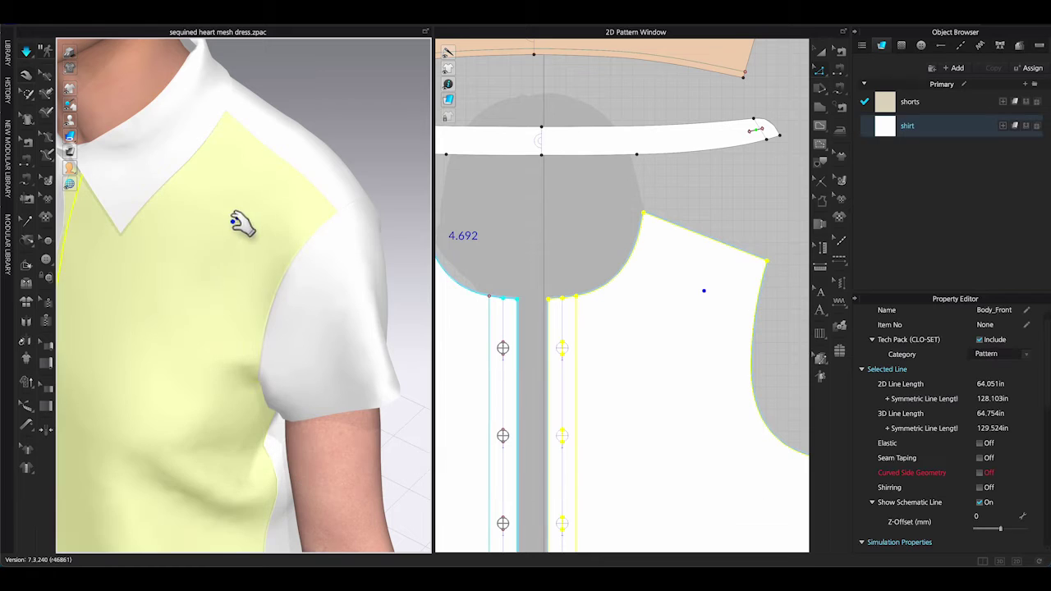
# - Duplicate the avatar's shoulder measure to the symmetric position on the opposite shoulder
pyautogui.click(26, 406)
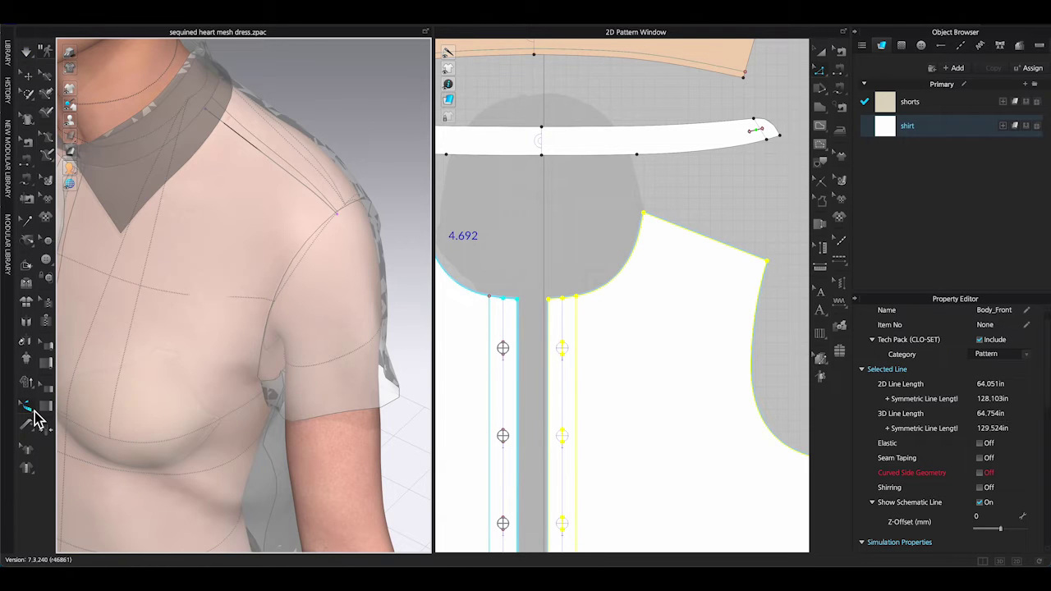
pyautogui.click(28, 410)
pyautogui.click(63, 405)
pyautogui.moveTo(268, 221); pyautogui.dragTo(269, 237, button='right')
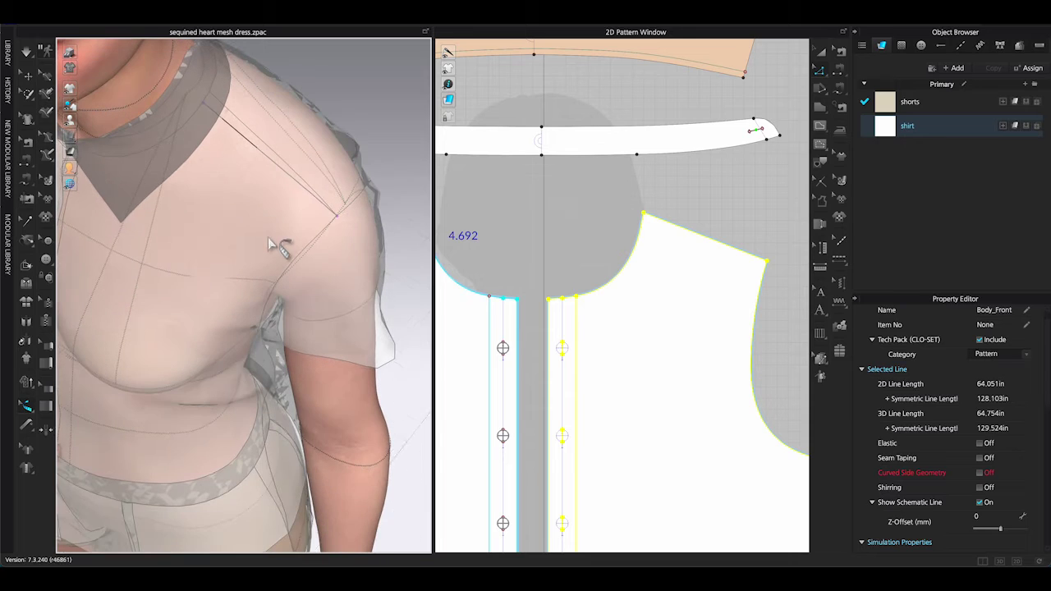
pyautogui.click(314, 198)
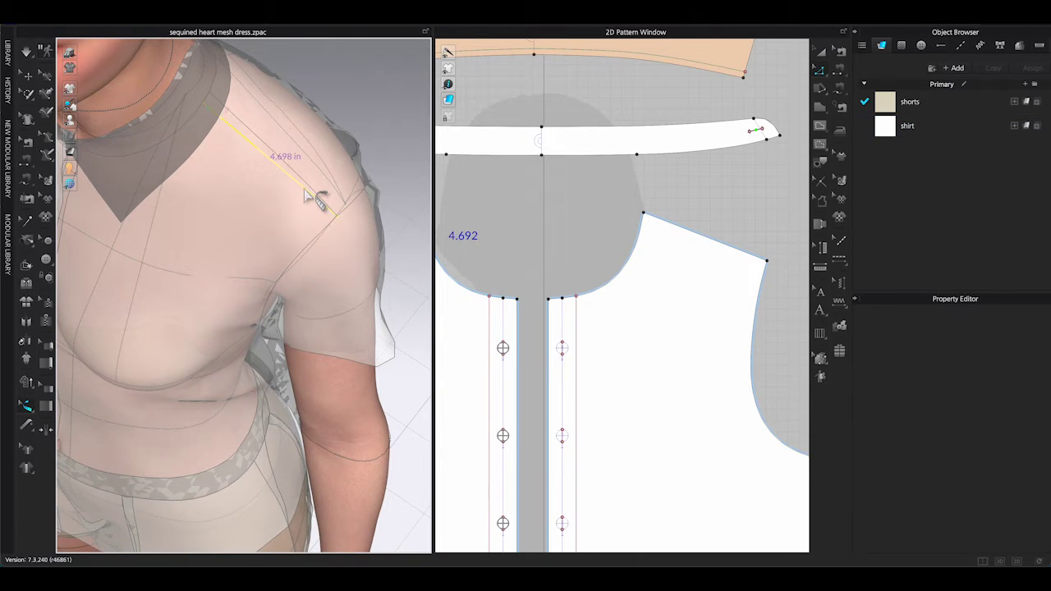
pyautogui.rightClick(305, 189)
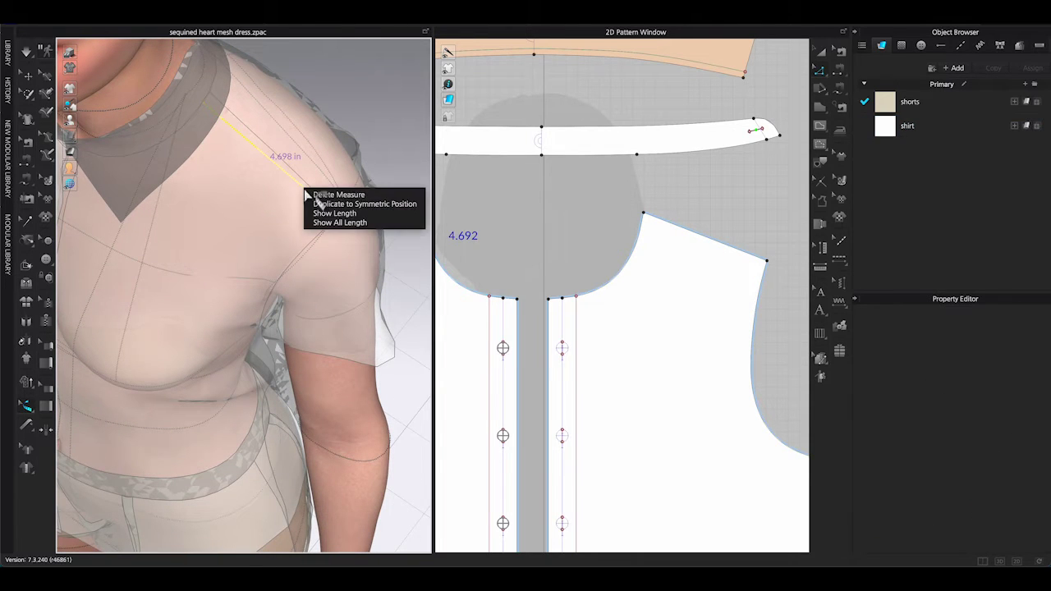
pyautogui.click(349, 205)
pyautogui.moveTo(254, 245); pyautogui.dragTo(547, 275, button='right')
pyautogui.moveTo(316, 107); pyautogui.dragTo(346, 245, button='middle')
pyautogui.moveTo(353, 255); pyautogui.dragTo(197, 289, button='right')
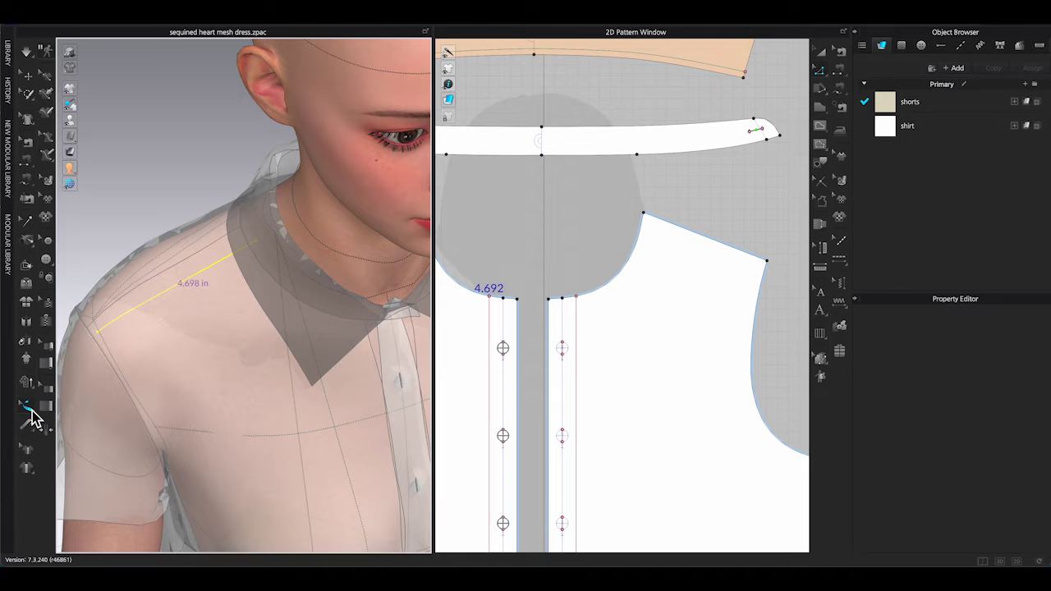
# - Attach the shirt's shoulder seam to the avatar's shoulder measure with Attach to Measure (Avatar)
pyautogui.moveTo(31, 419); pyautogui.dragTo(72, 419)
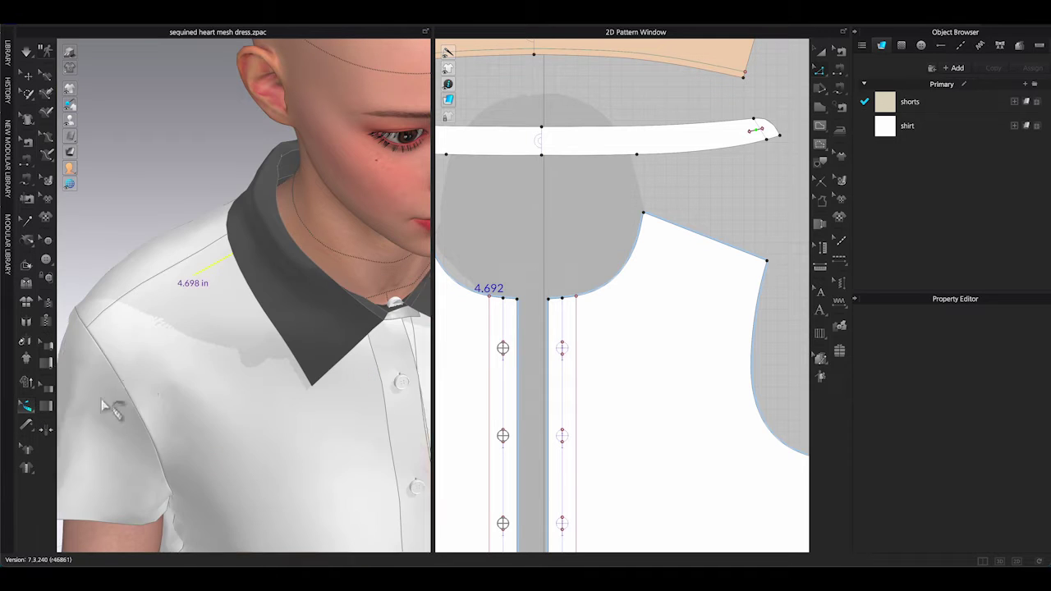
pyautogui.click(190, 279)
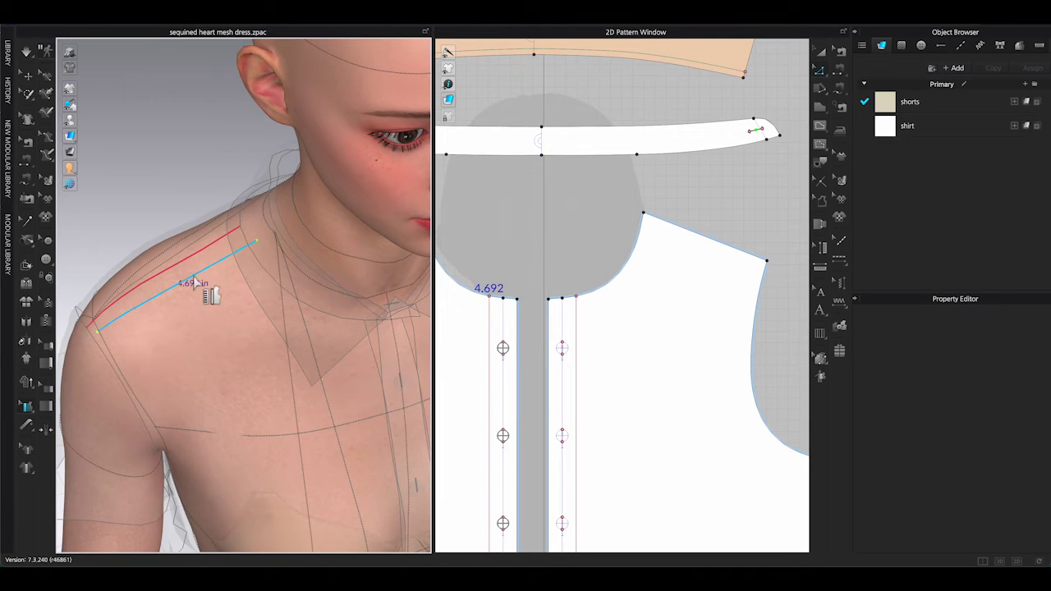
pyautogui.click(194, 282)
# - Simulate the shirt and pull its collar to test the shoulder attachment from the front, side and back
pyautogui.press('space')
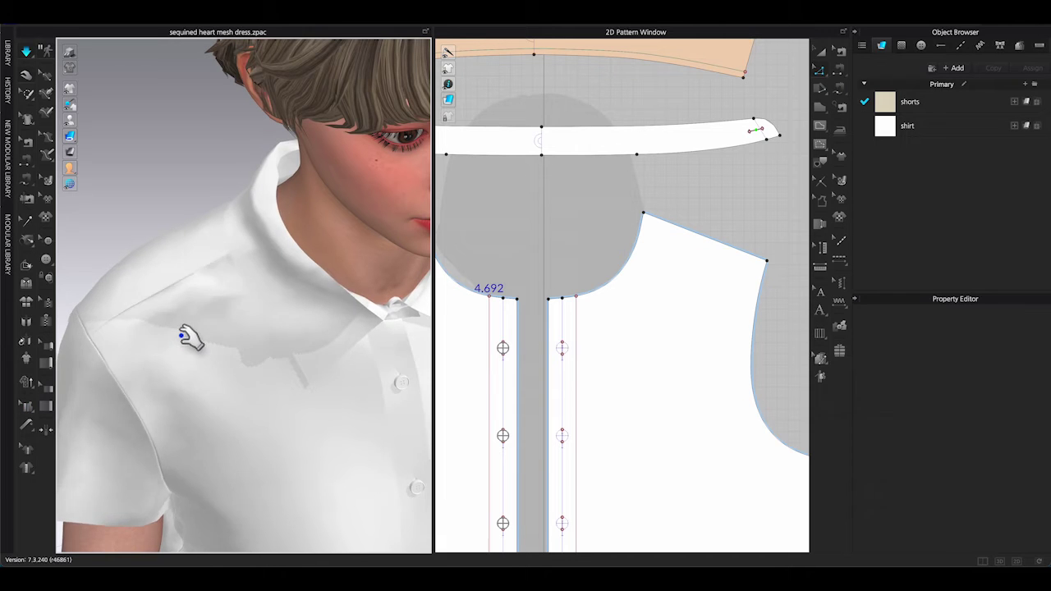
pyautogui.scroll(-3, 190, 349)
pyautogui.press('2')
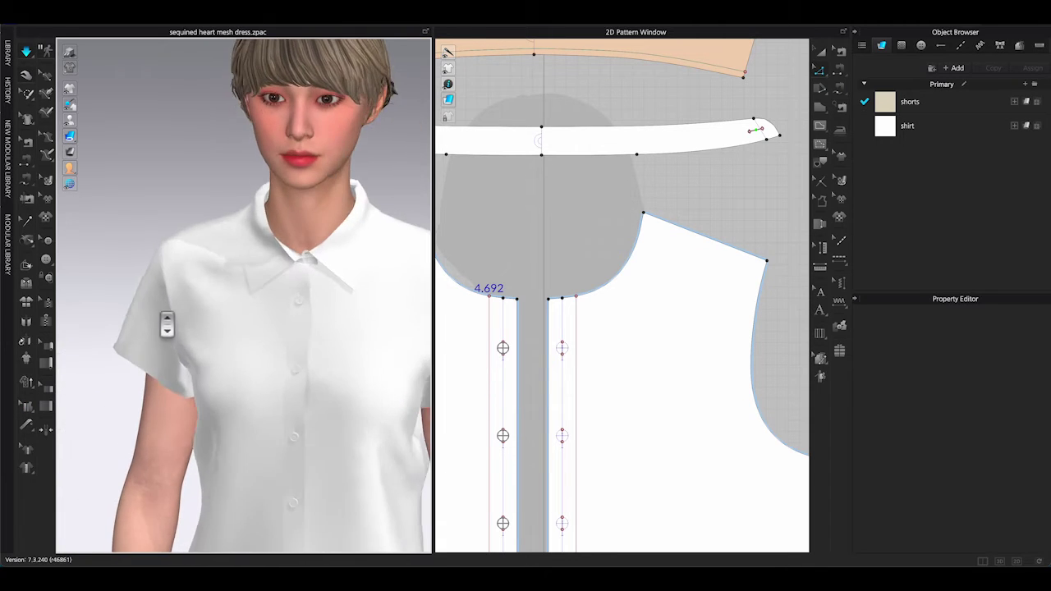
pyautogui.press('4')
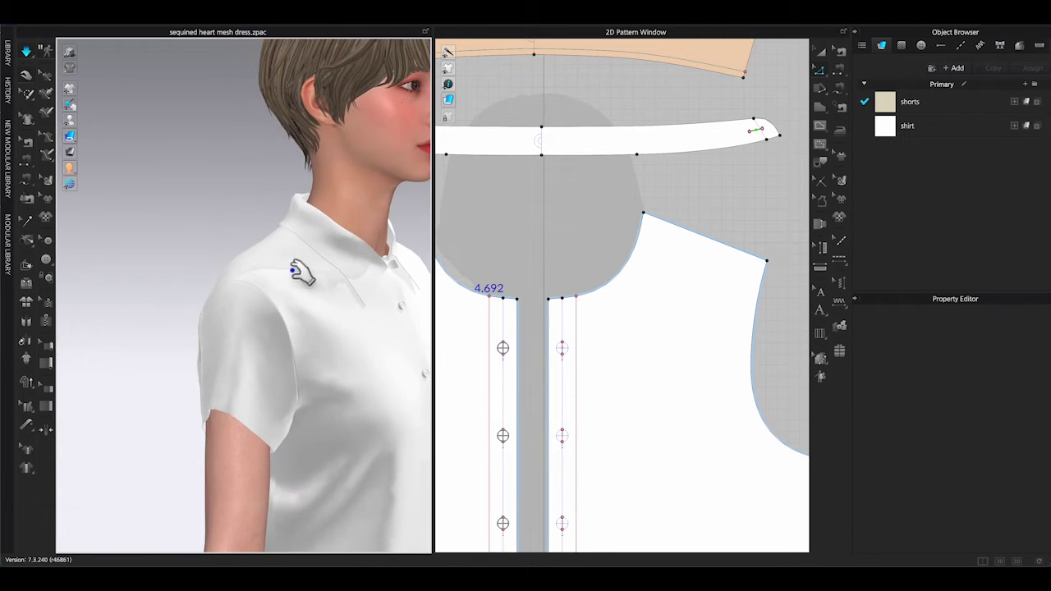
pyautogui.click(377, 307)
pyautogui.moveTo(365, 333); pyautogui.dragTo(398, 345, button='right')
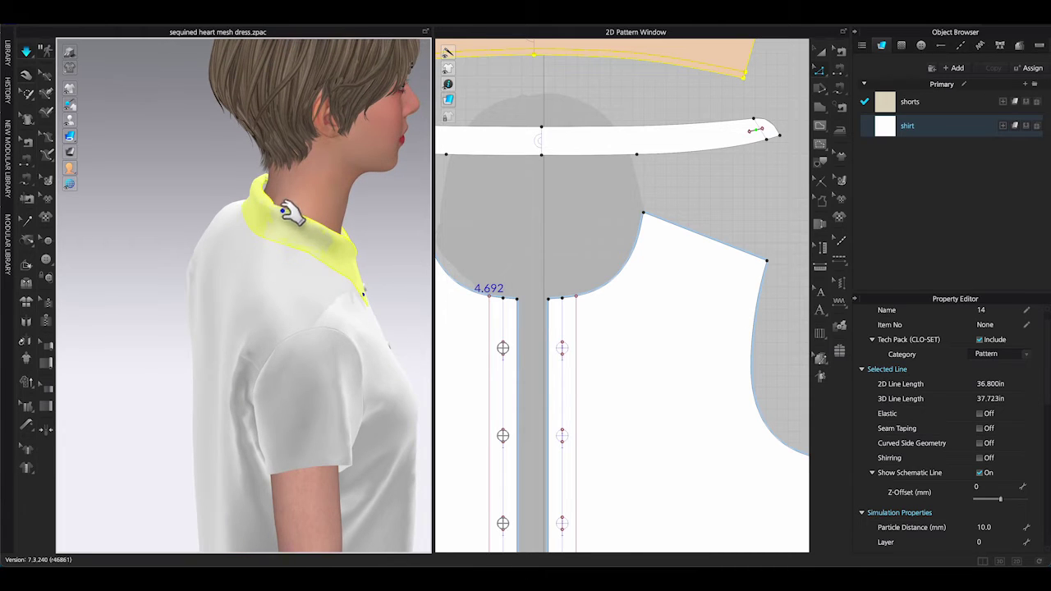
pyautogui.moveTo(280, 205); pyautogui.dragTo(263, 190)
pyautogui.moveTo(281, 259); pyautogui.dragTo(276, 219, button='right')
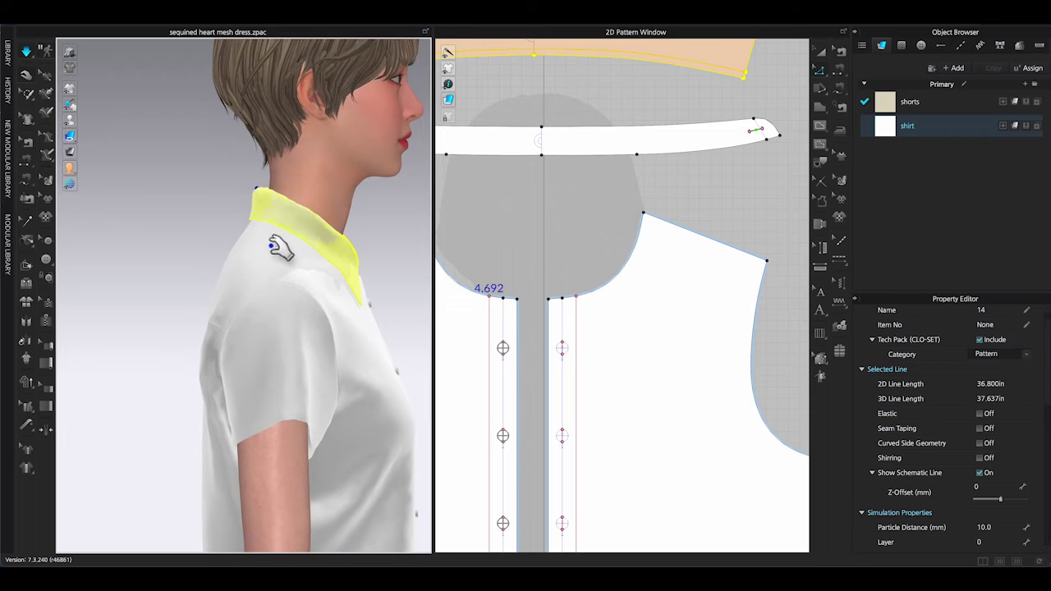
pyautogui.click(404, 238)
pyautogui.moveTo(405, 260); pyautogui.dragTo(329, 274, button='right')
pyautogui.moveTo(389, 228); pyautogui.dragTo(364, 227, button='right')
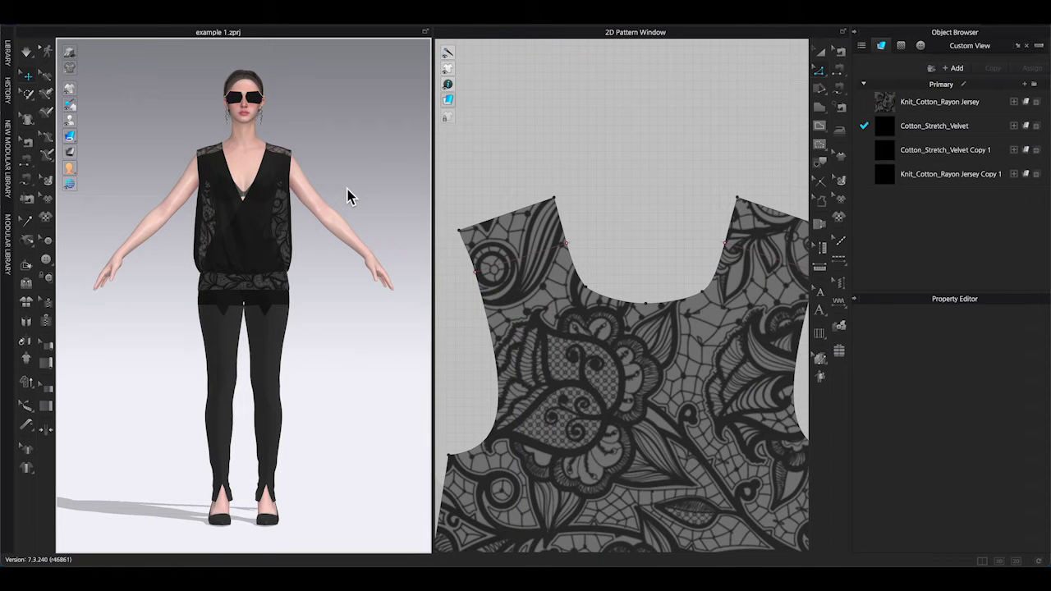
# - Examine the shoulder area of the sleeveless lace top on the avatar
pyautogui.scroll(1, 348, 189)
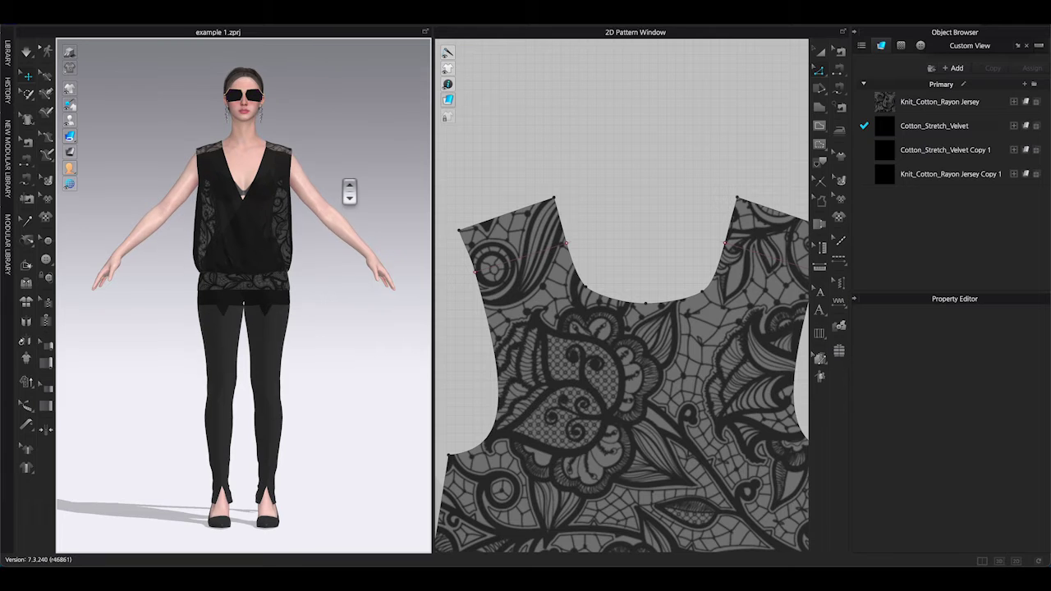
pyautogui.scroll(-2, 348, 190)
pyautogui.moveTo(336, 290); pyautogui.dragTo(338, 324, button='right')
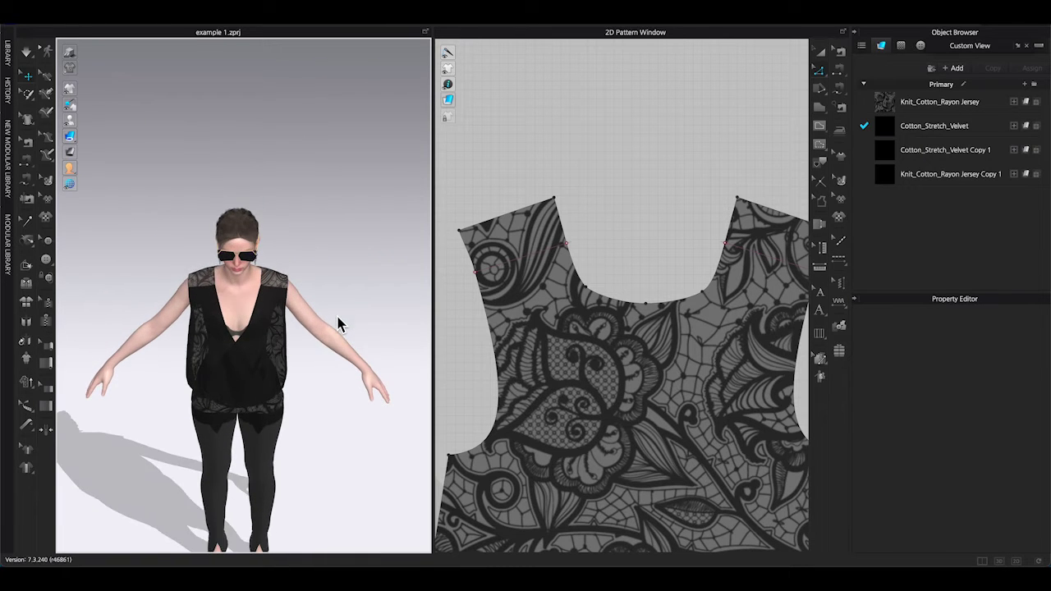
pyautogui.scroll(5, 340, 329)
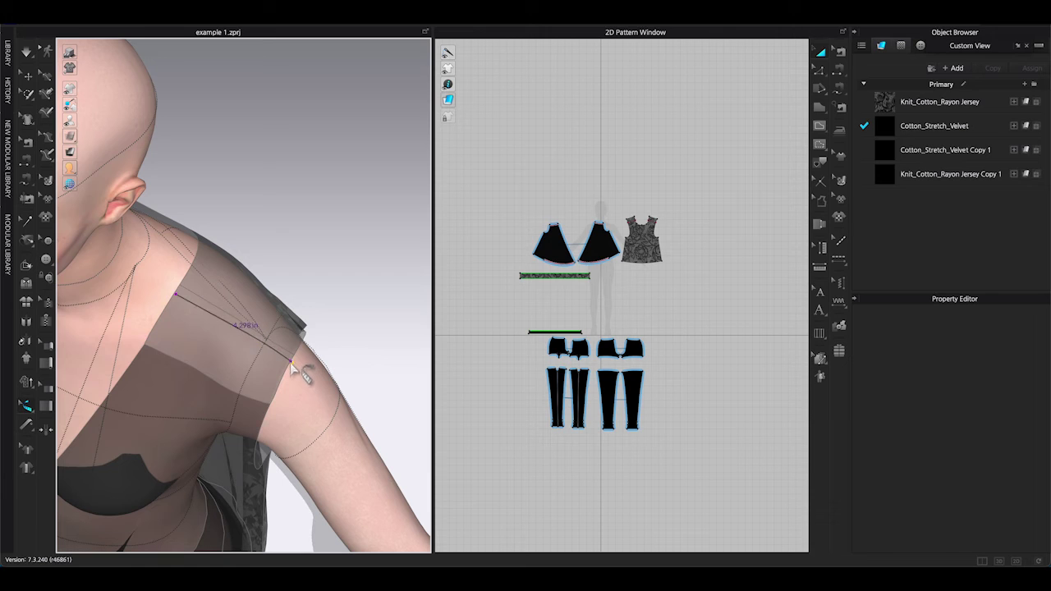
pyautogui.rightClick(389, 234)
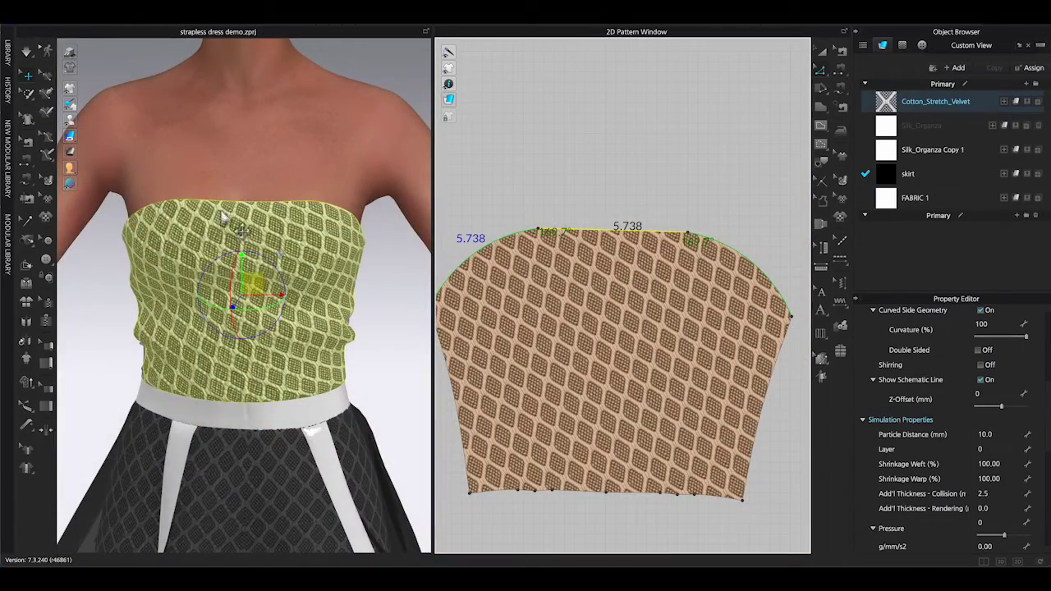
# - Attach the strapless bodice's front top edge to a tape measure created across the avatar's chest, and simulate
pyautogui.scroll(5, 223, 214)
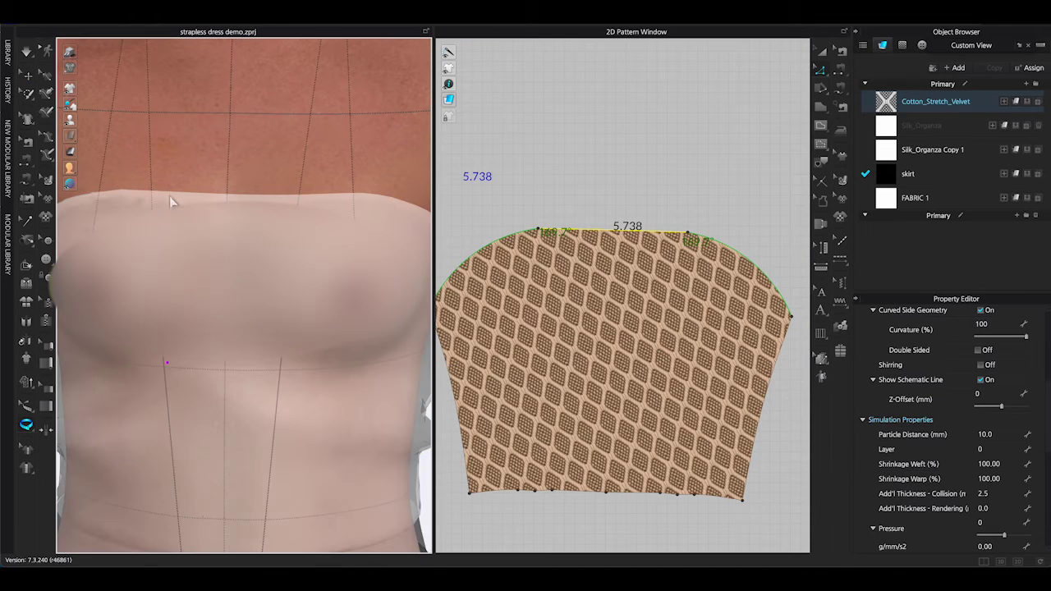
pyautogui.click(351, 192)
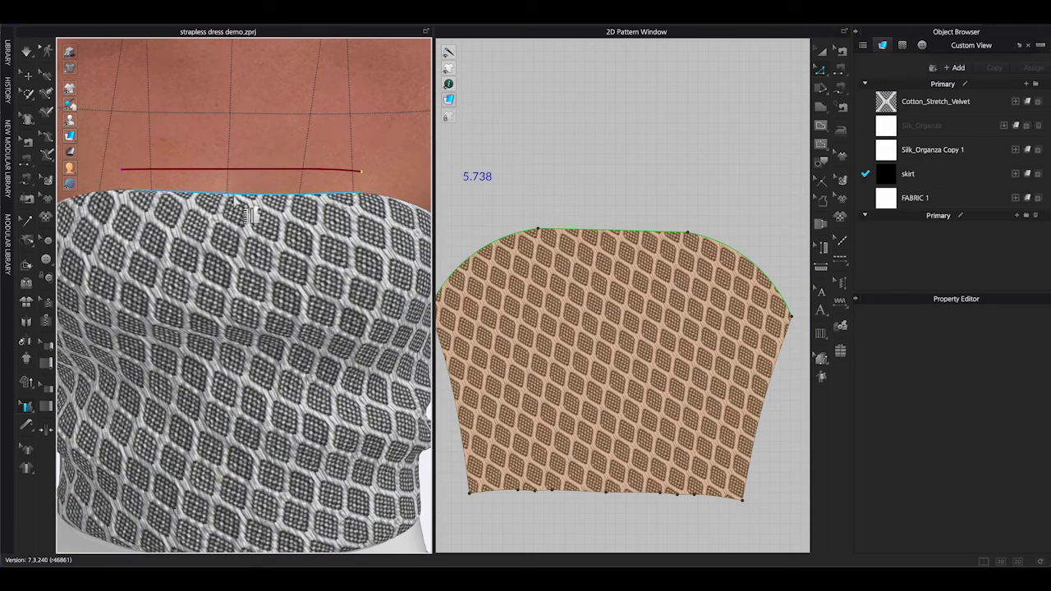
pyautogui.press('space')
pyautogui.scroll(-5, 317, 235)
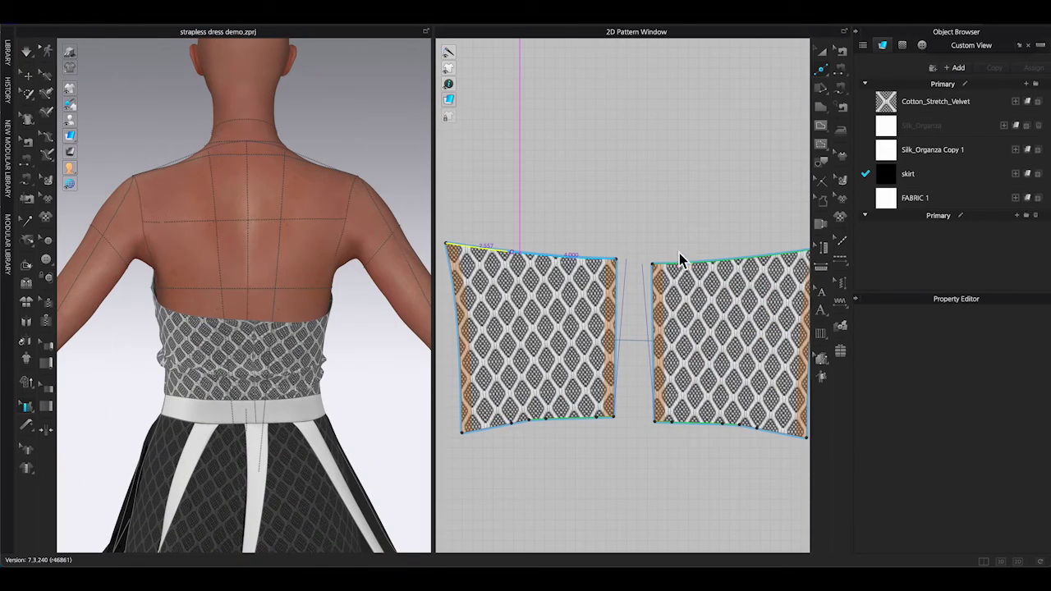
# - Add a point on the back bodice panel's top edge and create a tape measure about 4 in long across the avatar's back
pyautogui.click(511, 254)
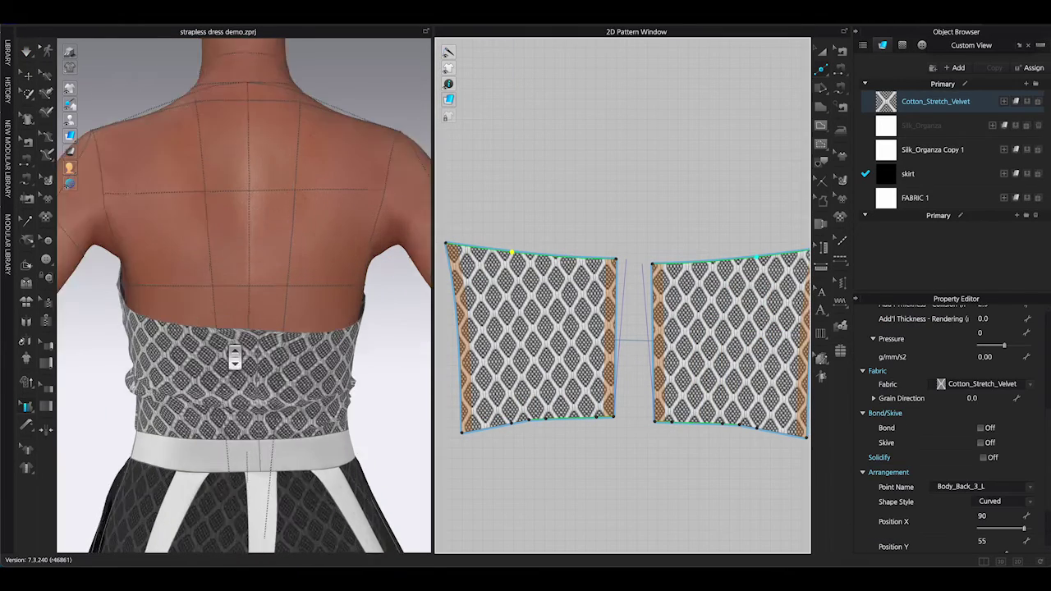
pyautogui.scroll(1, 235, 357)
pyautogui.click(28, 425)
pyautogui.click(82, 453)
pyautogui.click(228, 303)
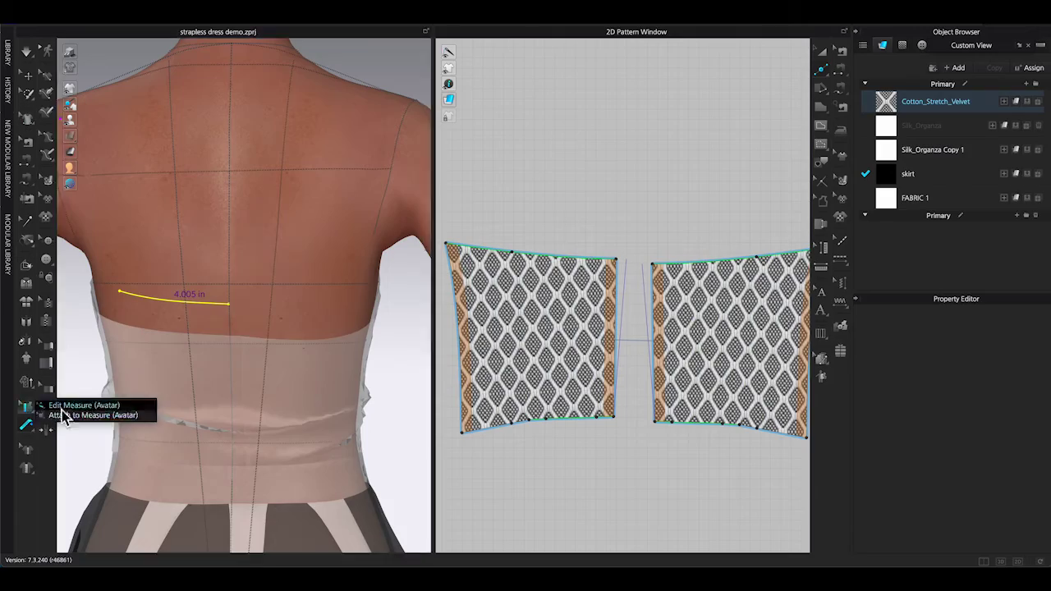
pyautogui.click(62, 406)
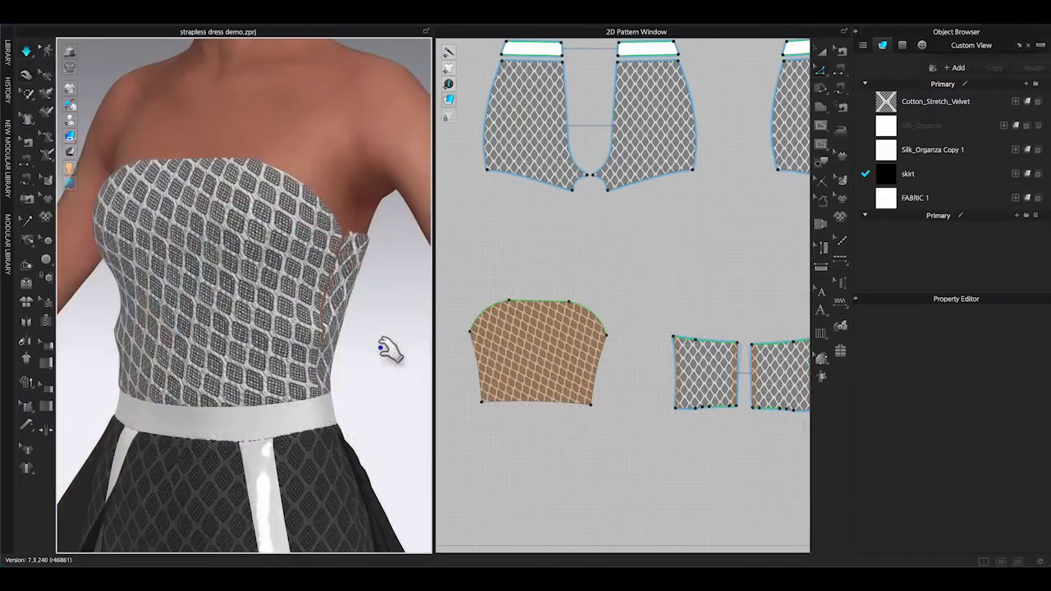
# - Create a Surface Tape Measure curving from the avatar's underarm to the centre back above the bodice, and duplicate it symmetrically
pyautogui.moveTo(391, 347); pyautogui.dragTo(283, 349, button='right')
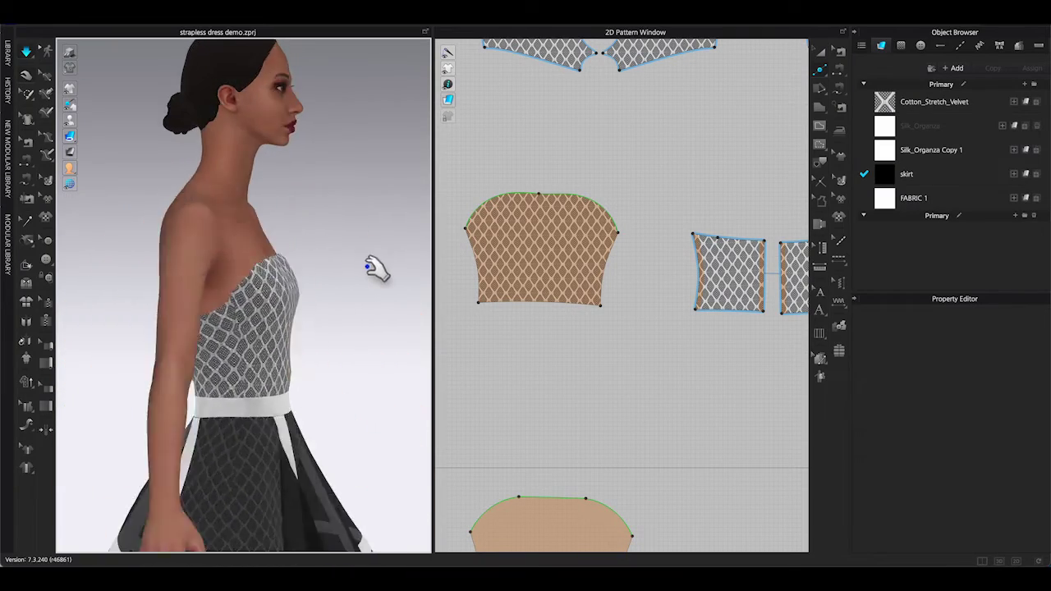
pyautogui.moveTo(368, 267); pyautogui.dragTo(426, 265, button='right')
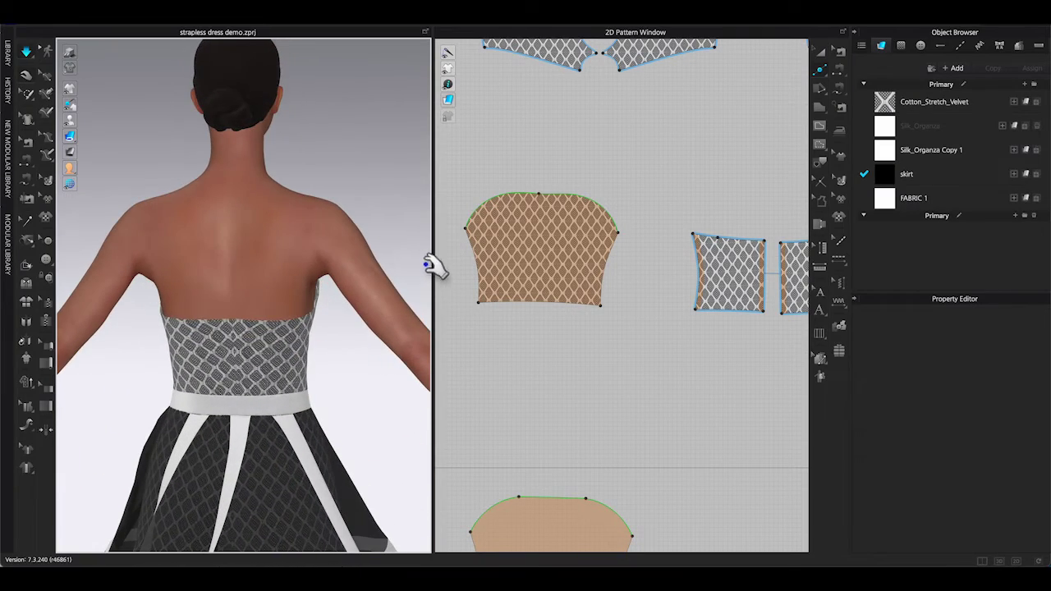
pyautogui.click(32, 425)
pyautogui.click(106, 455)
pyautogui.moveTo(268, 356); pyautogui.dragTo(259, 355, button='right')
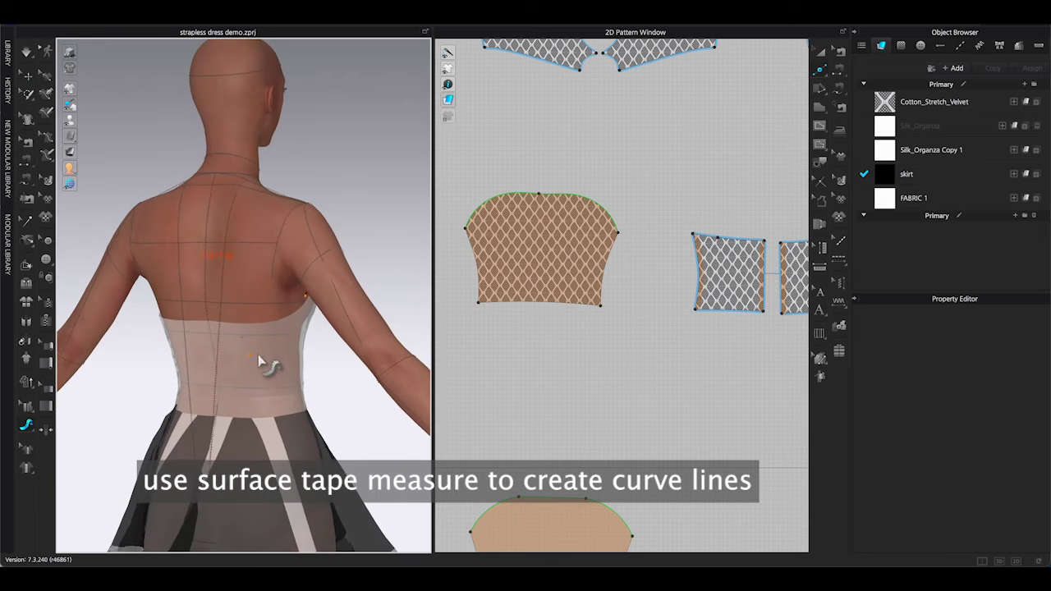
pyautogui.moveTo(203, 320); pyautogui.dragTo(228, 317, button='right')
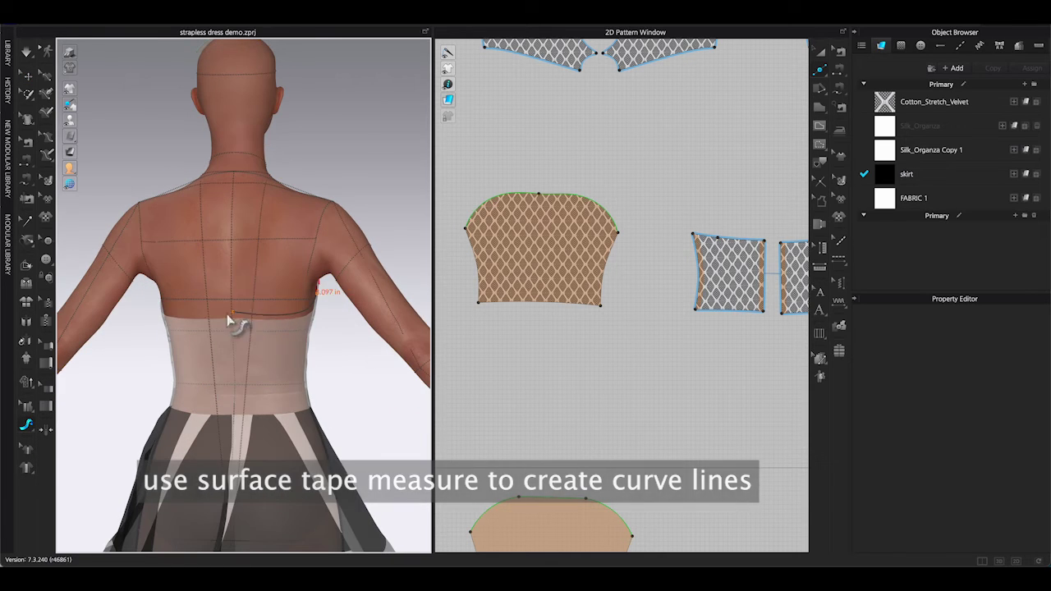
pyautogui.click(296, 313)
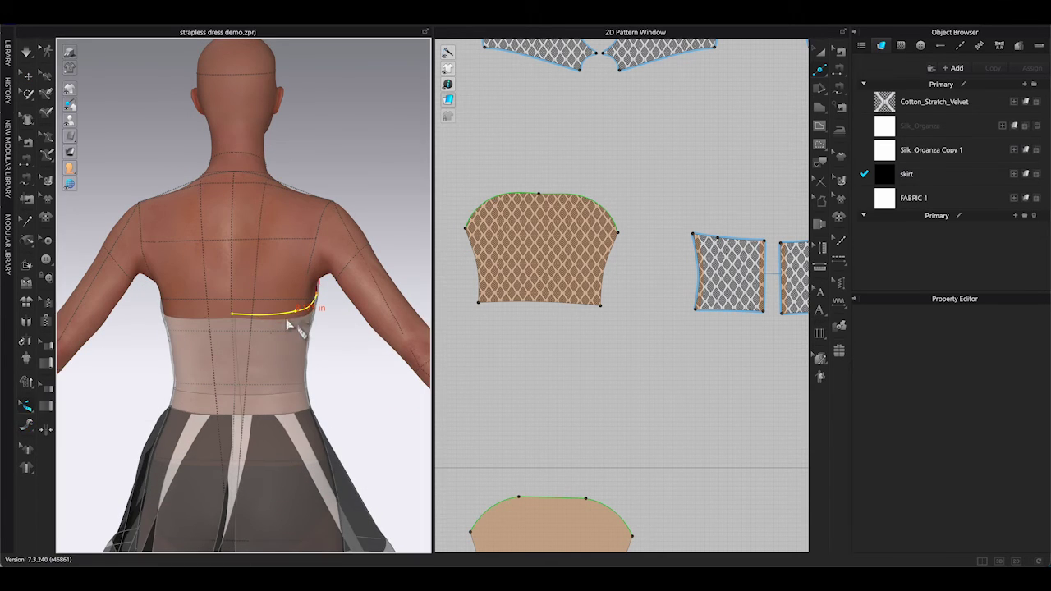
pyautogui.click(59, 414)
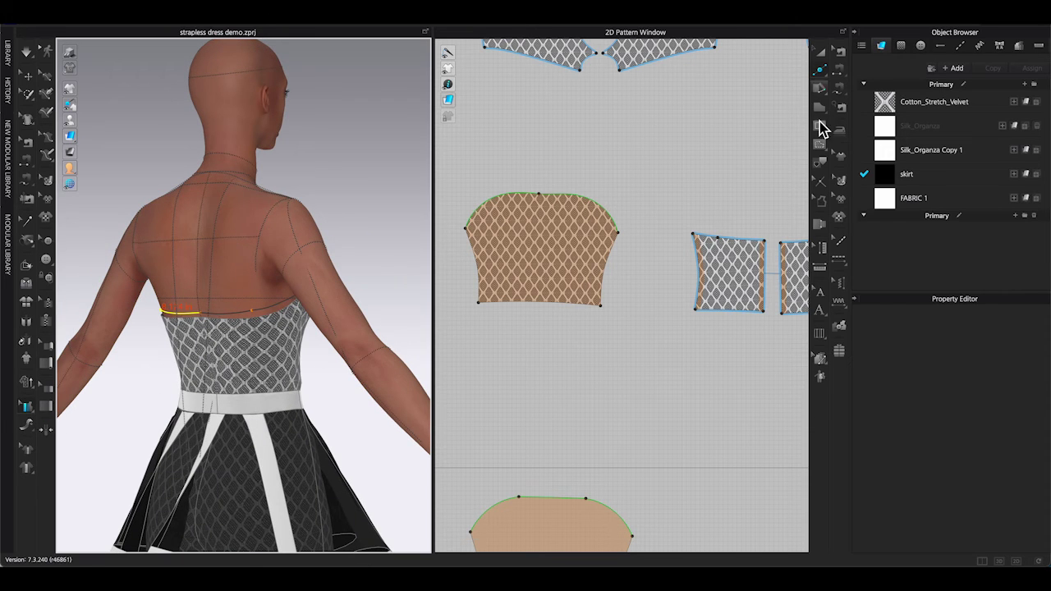
# - Remove the middle point from the back bodice panel's top edge, and attach the edge to the curved measure for simulation
pyautogui.click(718, 239)
pyautogui.moveTo(690, 193); pyautogui.dragTo(658, 203, button='middle')
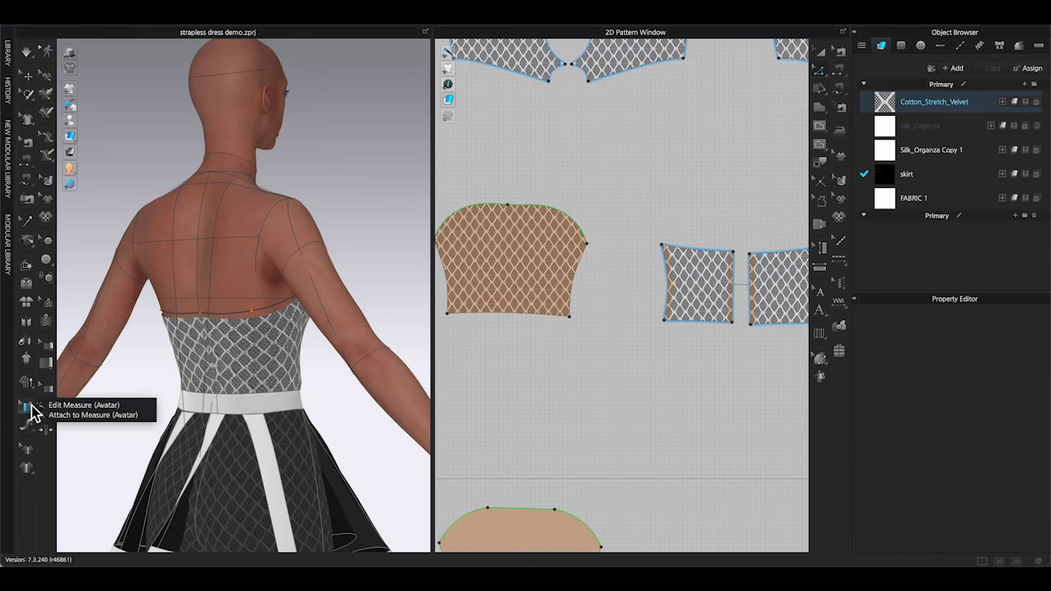
pyautogui.moveTo(238, 335); pyautogui.dragTo(257, 324, button='right')
pyautogui.click(258, 323)
pyautogui.press('space')
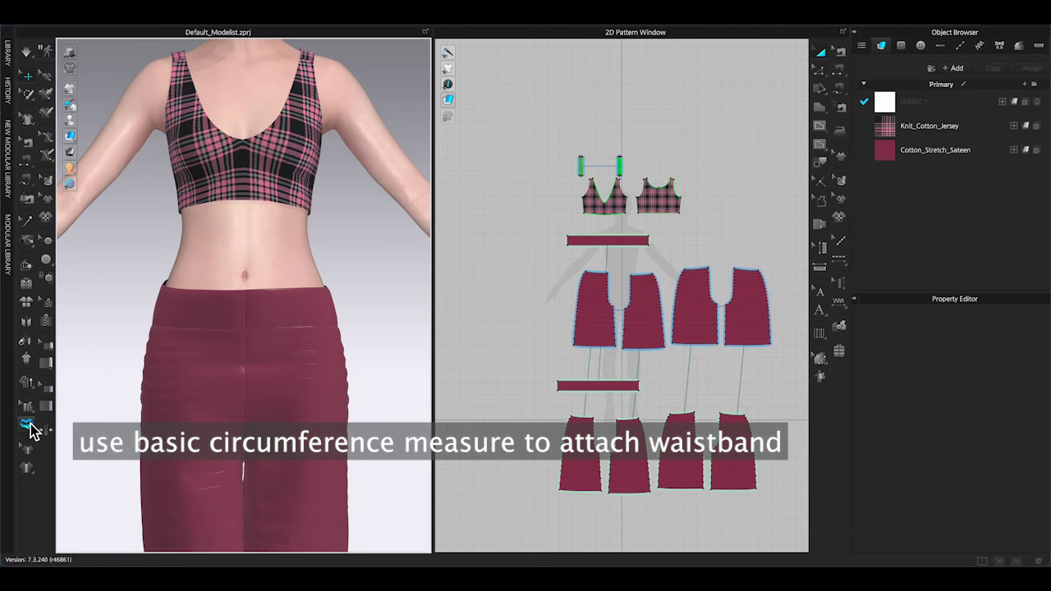
# - Create a Basic Circumference Measure of about 27.8 in around the avatar's waist at navel height
pyautogui.click(29, 425)
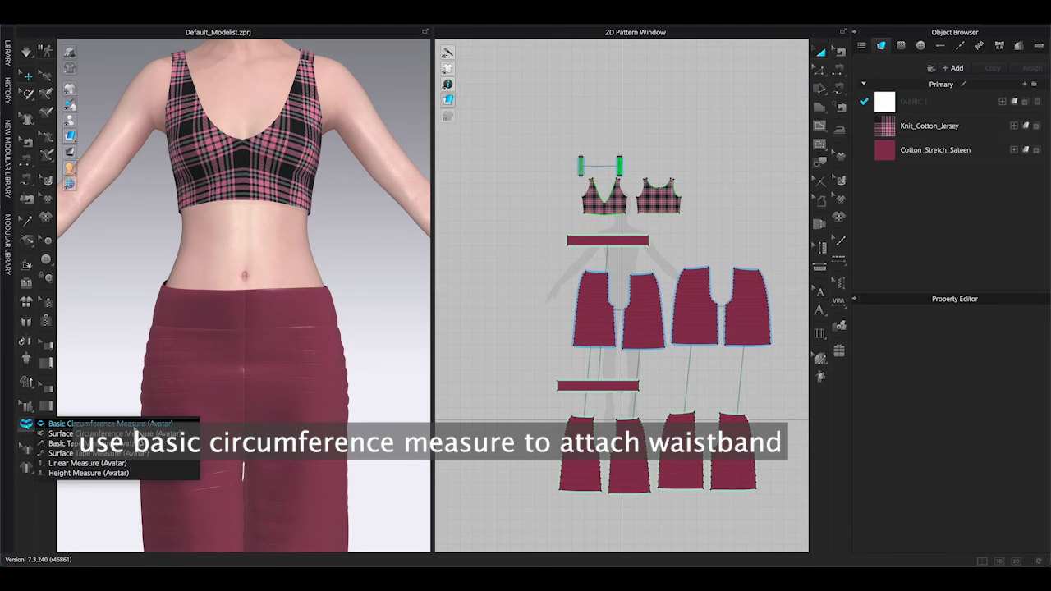
pyautogui.click(110, 424)
pyautogui.click(245, 275)
pyautogui.moveTo(317, 291); pyautogui.dragTo(219, 288, button='right')
pyautogui.click(218, 287)
# - Attach the trousers' waistband to the waist circumference measure and simulate the garment
pyautogui.press('2')
pyautogui.click(27, 406)
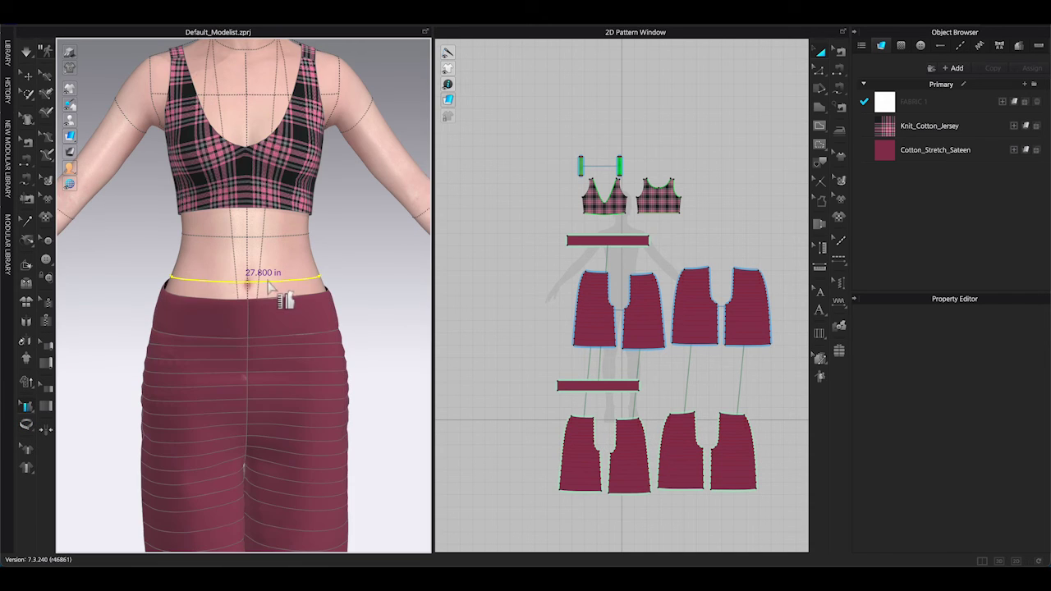
pyautogui.press('space')
pyautogui.moveTo(347, 329)
pyautogui.mouseDown(button='right')
pyautogui.moveTo(380, 321)
pyautogui.moveTo(334, 333)
pyautogui.moveTo(347, 328)
pyautogui.mouseUp(button='right')
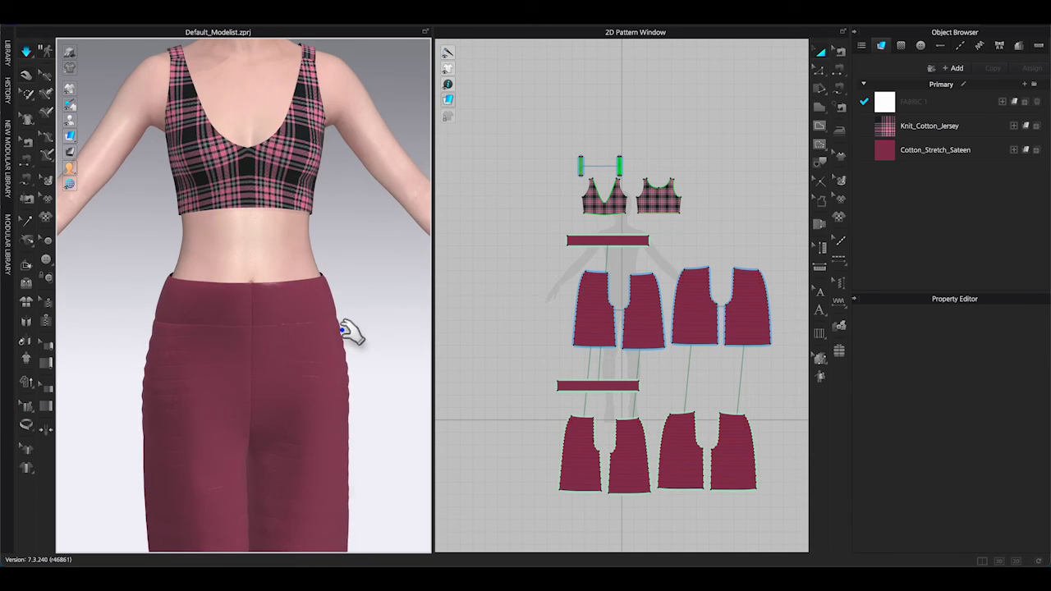